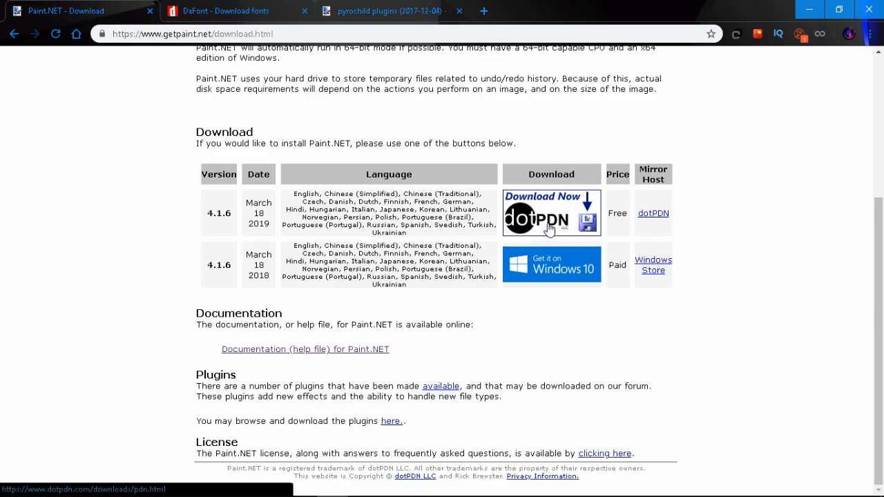
Open the free dotPDN download page for paint.net 4.1.6, and close that page
left_click(545, 226)
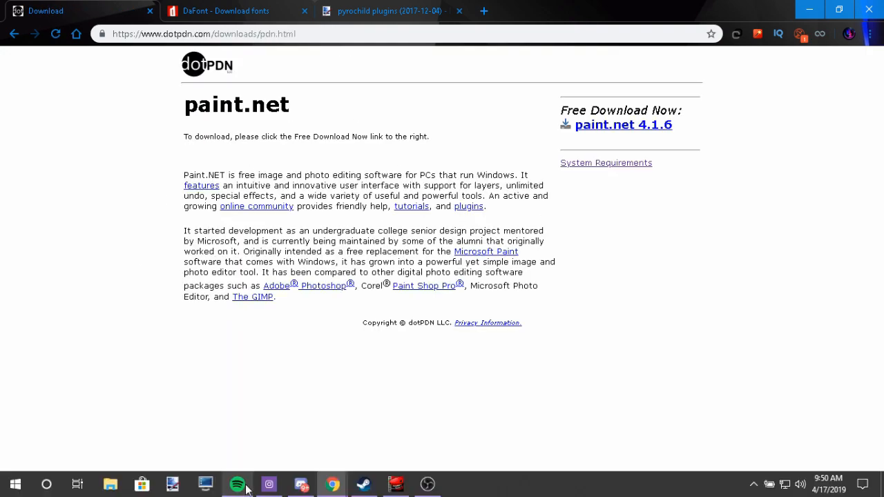
left_click(150, 11)
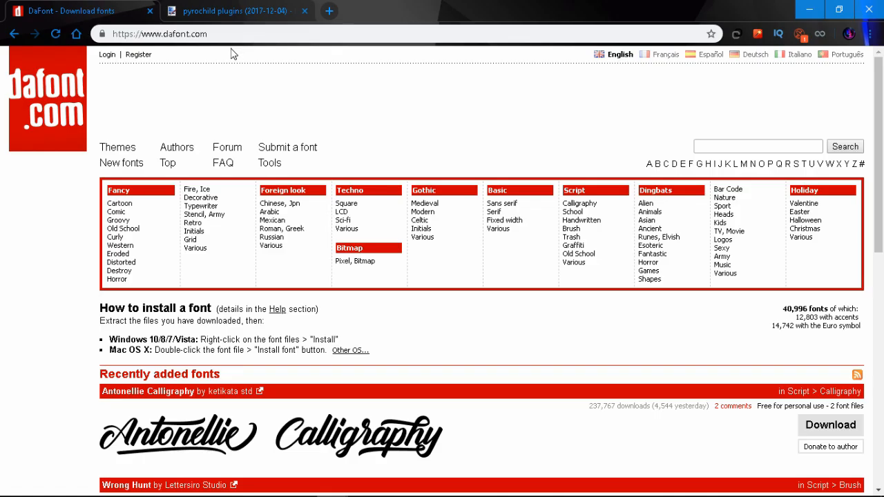
Search DaFont for "quantify" and open the Quantify font's page
scroll(331, 132, "down", 4)
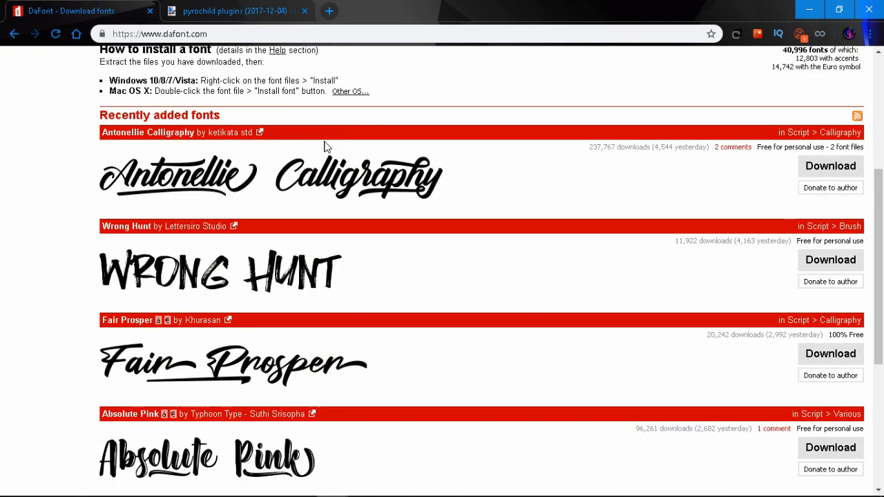
scroll(326, 147, "up", 4)
left_click(728, 148)
left_click(728, 149)
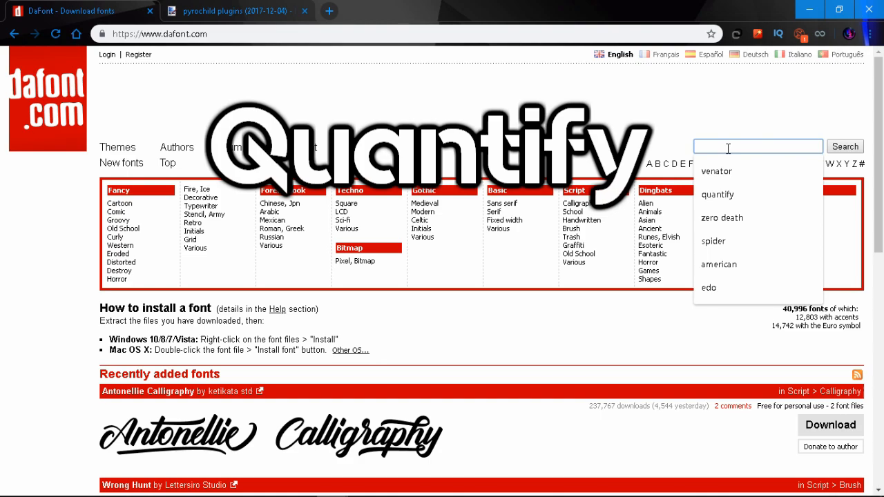
type("quan")
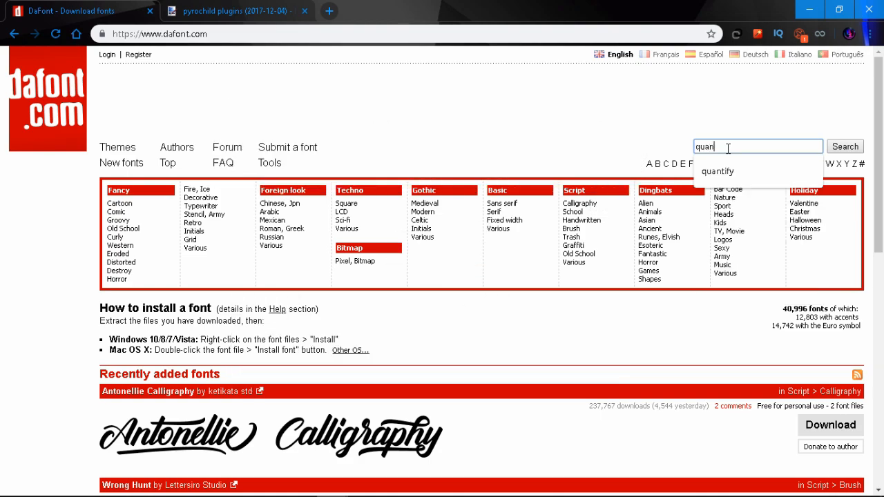
type("tify")
key("Return")
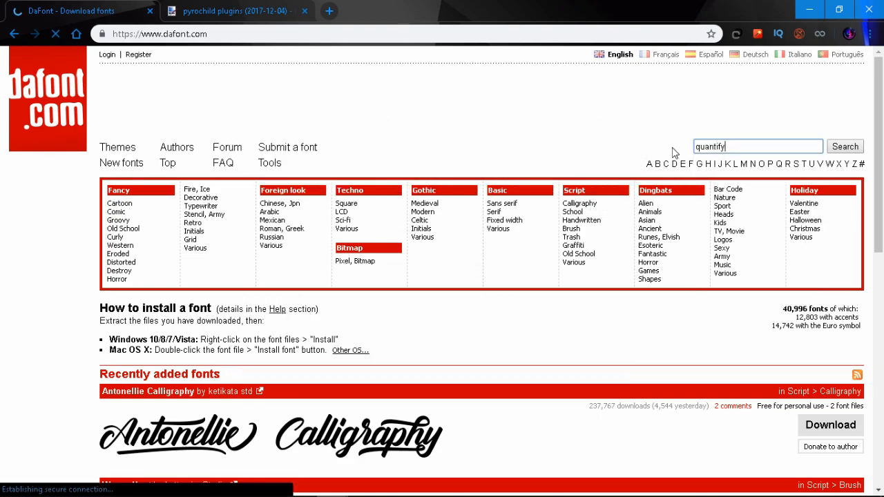
scroll(242, 169, "down", 2)
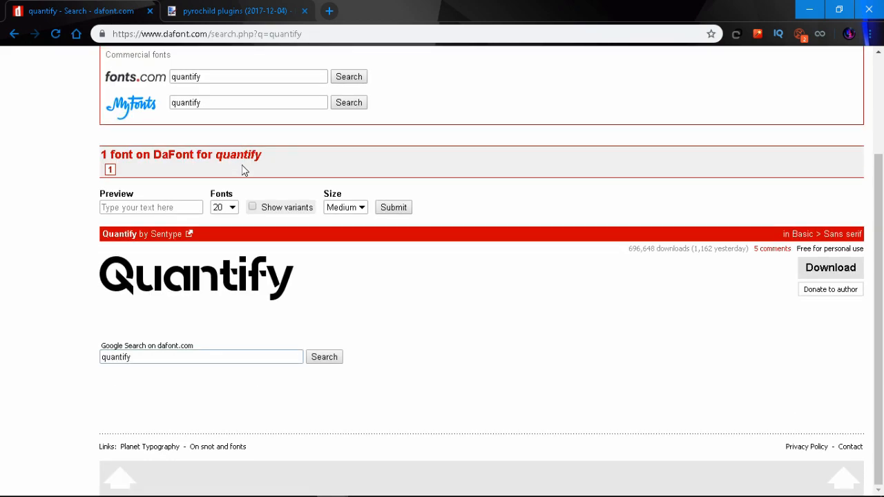
left_click(223, 285)
scroll(230, 276, "down", 2)
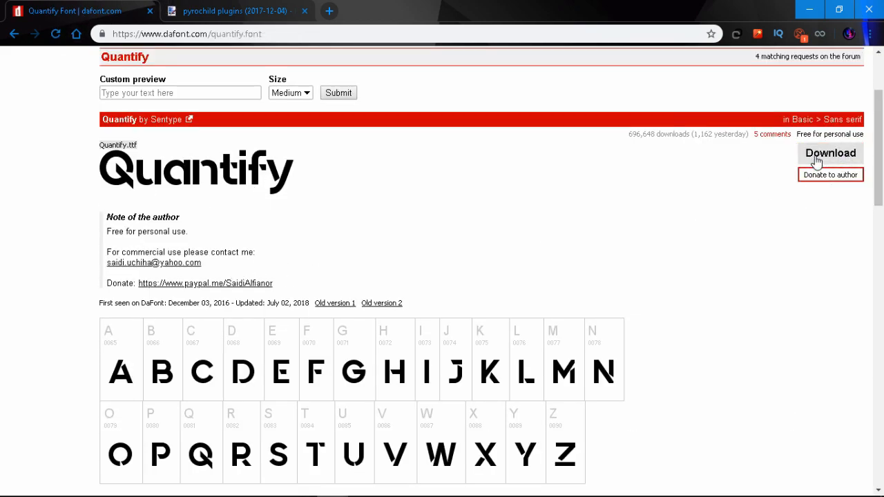
Search DaFont for "venator" and find the Venator font's download entry
type("venato")
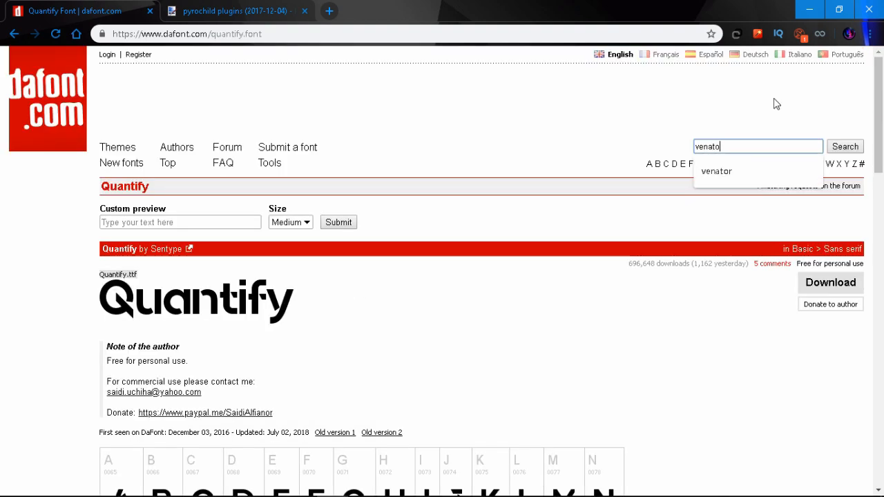
type("r")
key("Return")
scroll(290, 271, "down", 2)
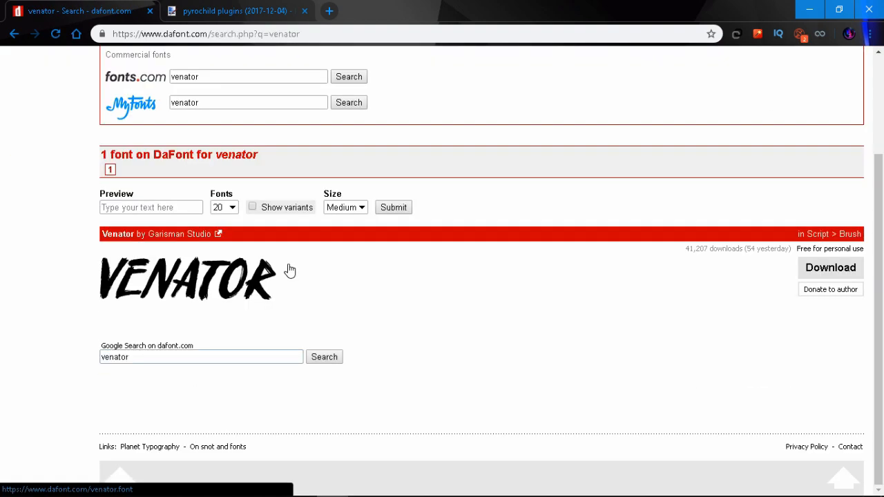
Look at the pyrochild plugins (2017-12-04) forum topic with its installer and zip downloads, and close the page
left_click(225, 11)
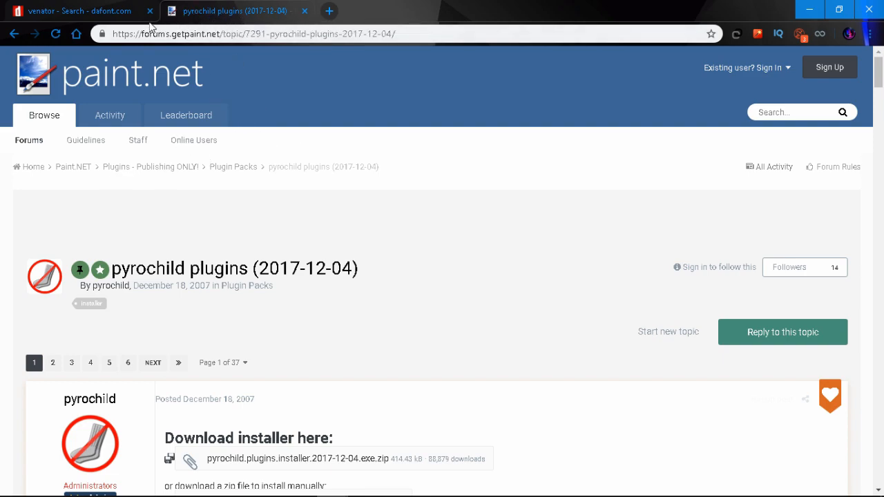
scroll(110, 142, "down", 2)
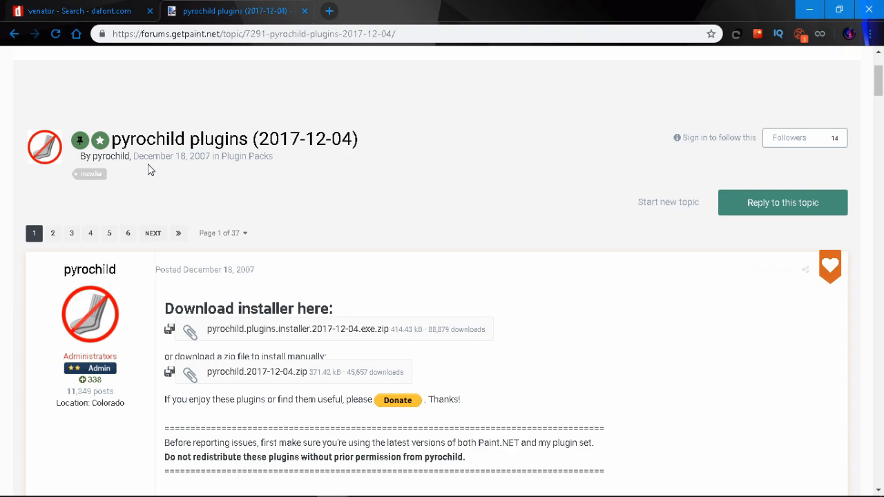
scroll(388, 172, "down", 2)
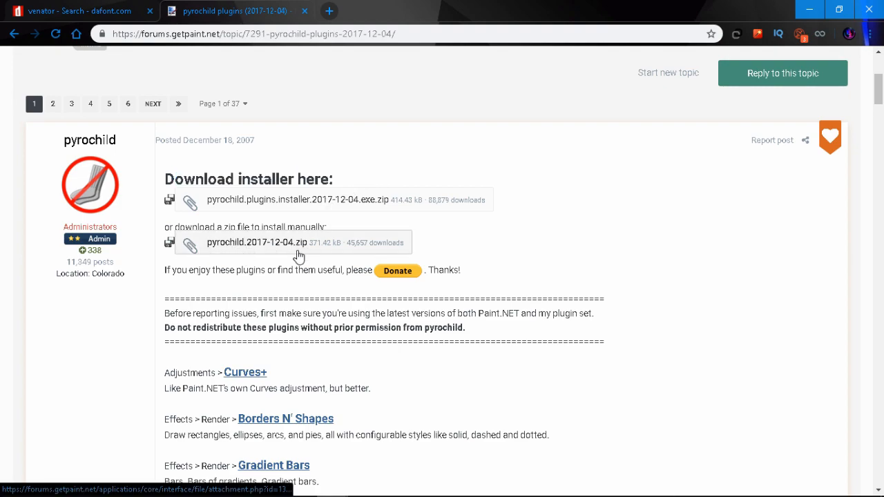
mouse_move(304, 494)
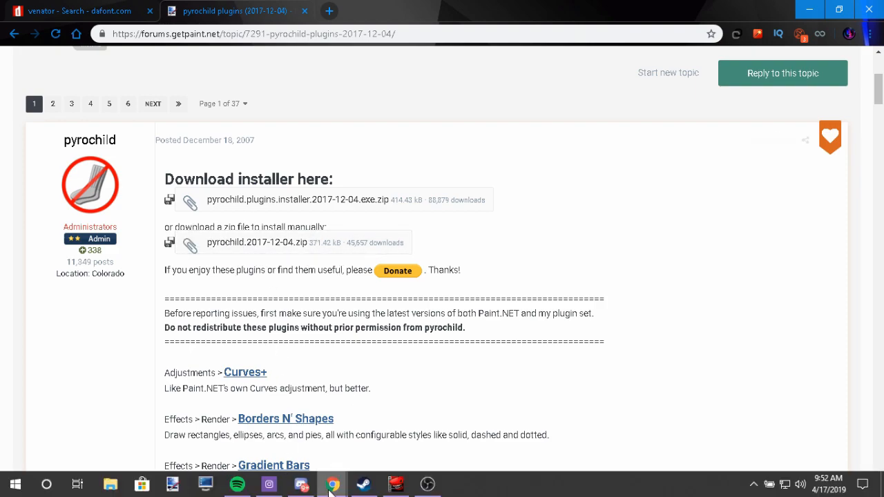
left_click(304, 12)
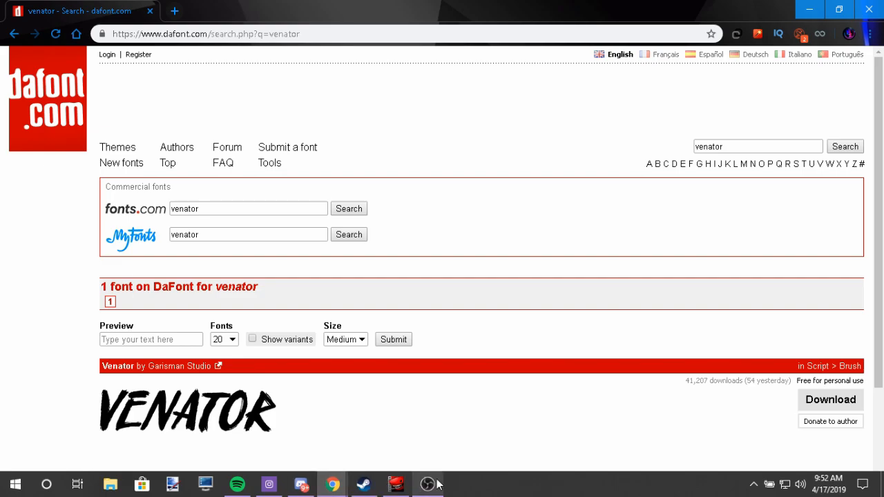
Switch to paint.net and create a new 800 × 800 pixel image
left_click(427, 484)
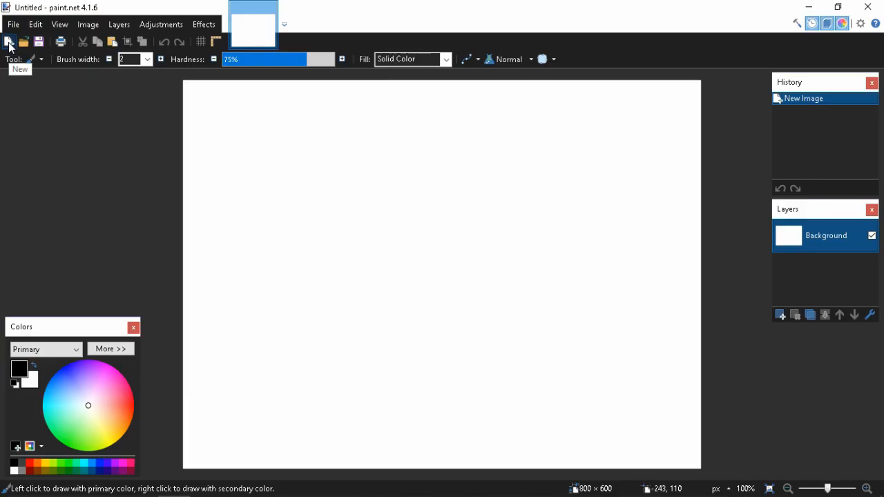
left_click(9, 44)
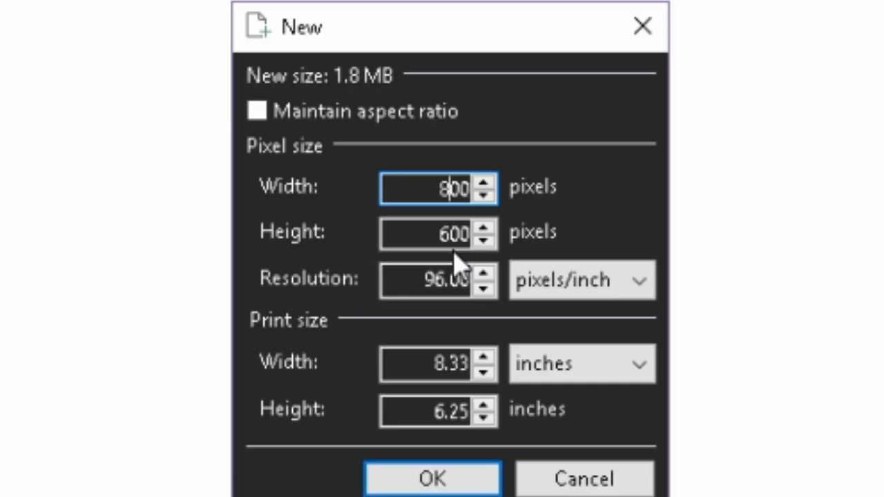
left_click(442, 237)
key("Delete")
type("8")
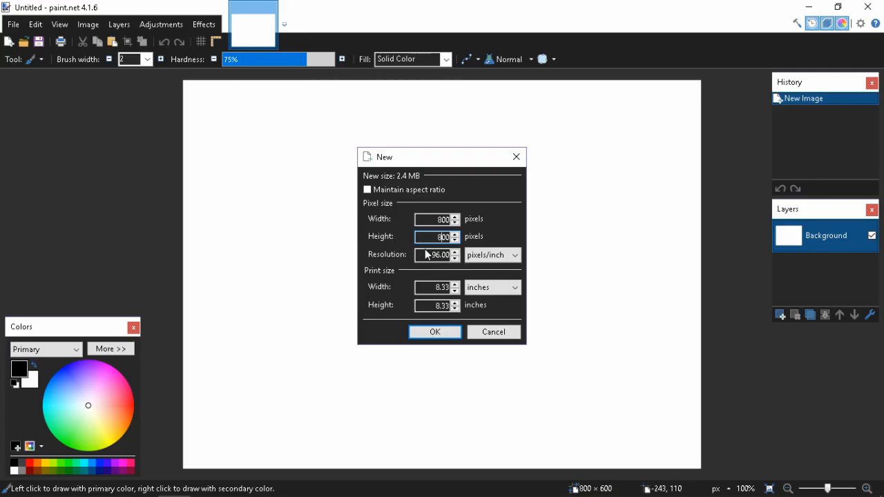
left_click(434, 332)
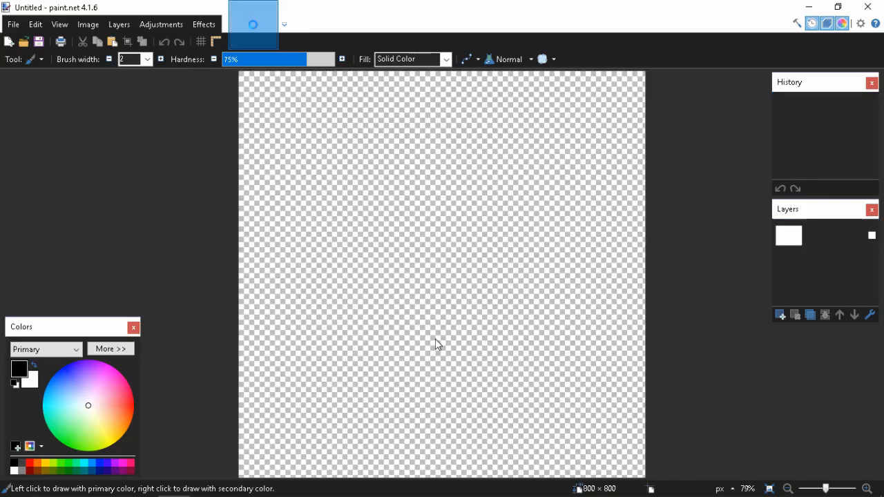
Open the background image "1 (3)", the glowing purple ring, from the backgrounds folder
left_click(35, 25)
left_click(41, 62)
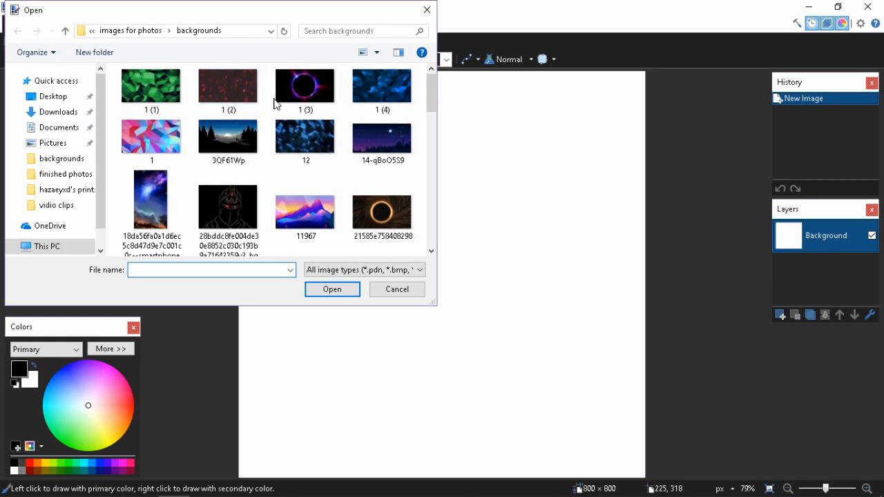
double_click(290, 90)
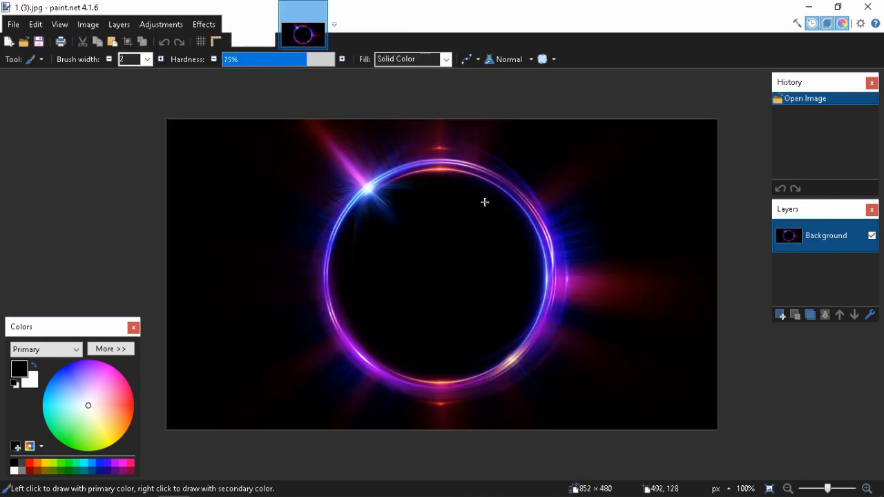
Copy the ring image and paste it into the blank untitled image, keeping the canvas size
key("ctrl+c")
left_click(262, 35)
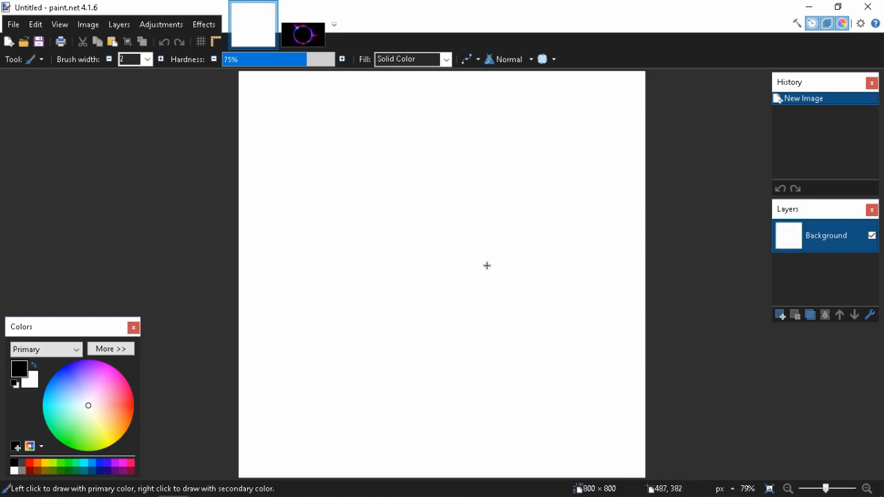
key("ctrl+v")
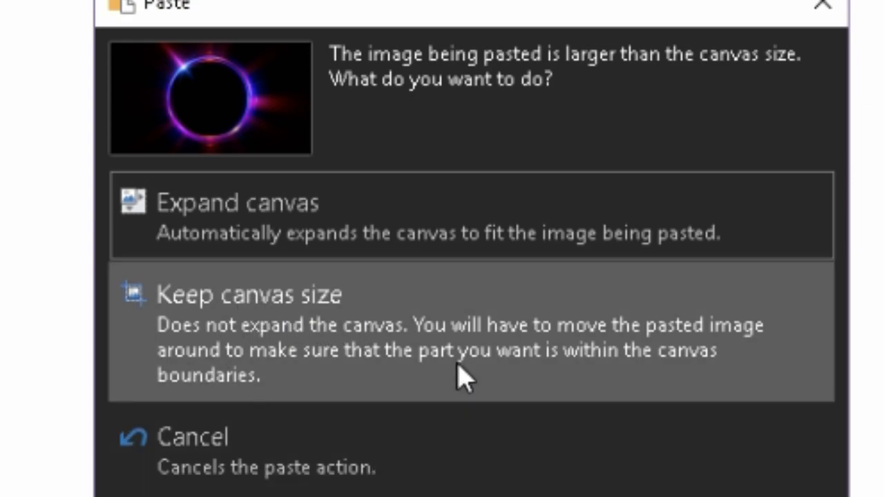
left_click(463, 375)
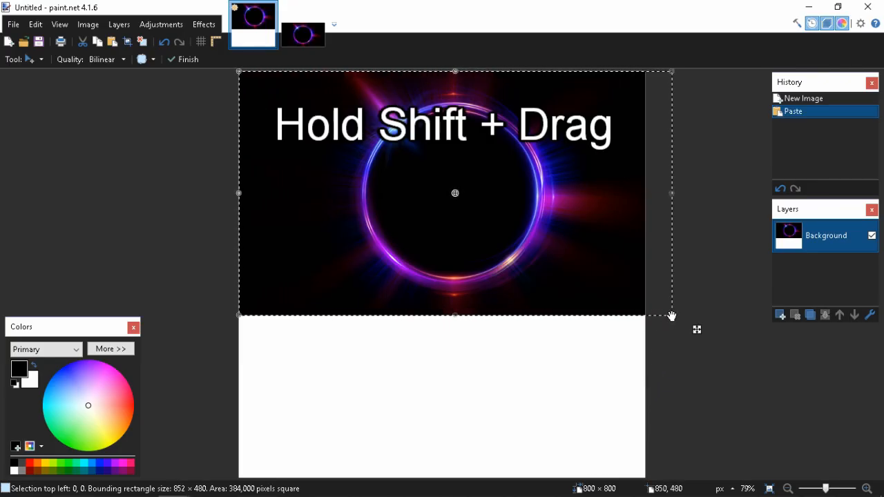
Scale the pasted image proportionally to about 1512 × 851 px, position the ring centrally on the canvas, and deselect it
left_click_drag(775, 402, 862, 455)
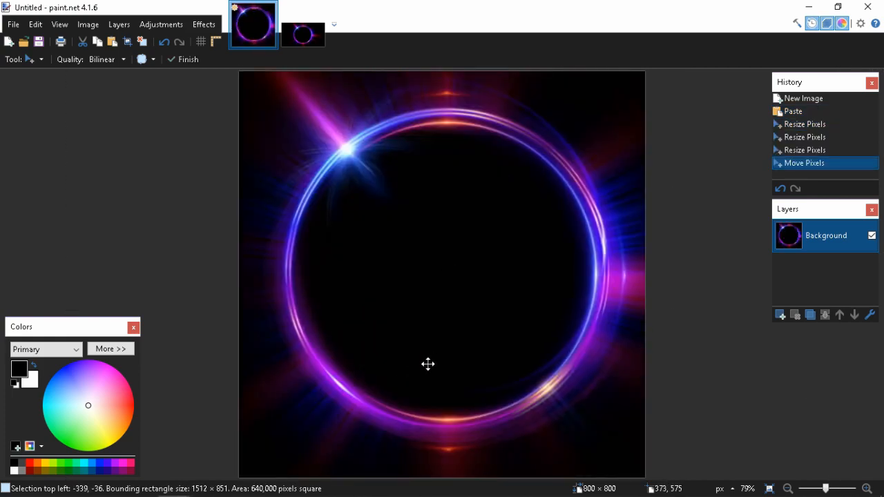
left_click_drag(428, 364, 428, 363)
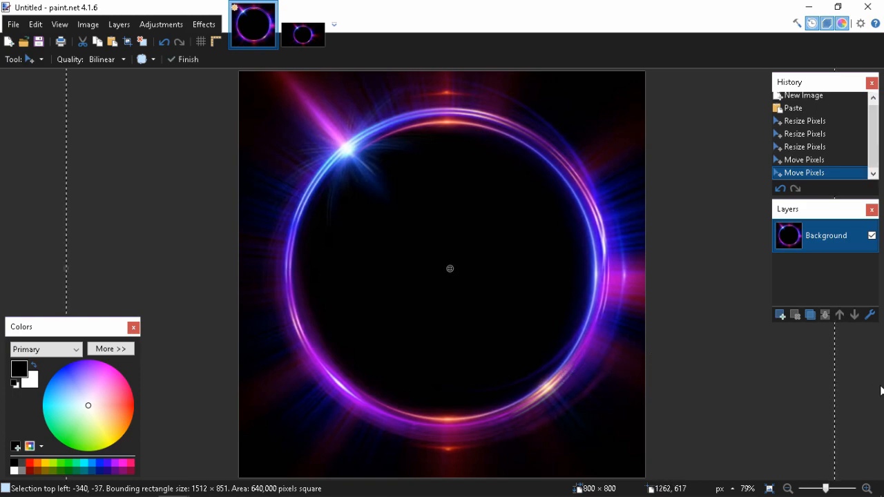
key("ctrl+d")
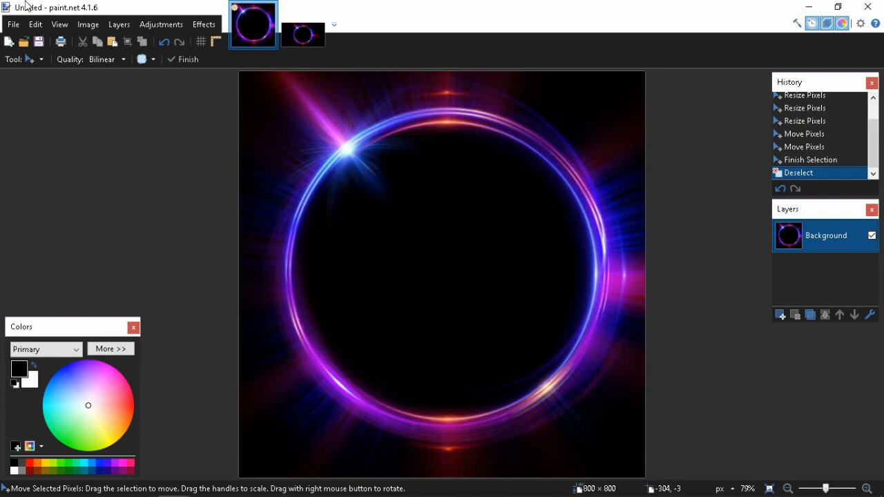
left_click(14, 29)
left_click(15, 30)
left_click(35, 60)
Add a new empty layer above the Background layer
left_click_drag(804, 213, 800, 221)
left_click_drag(352, 129, 381, 117)
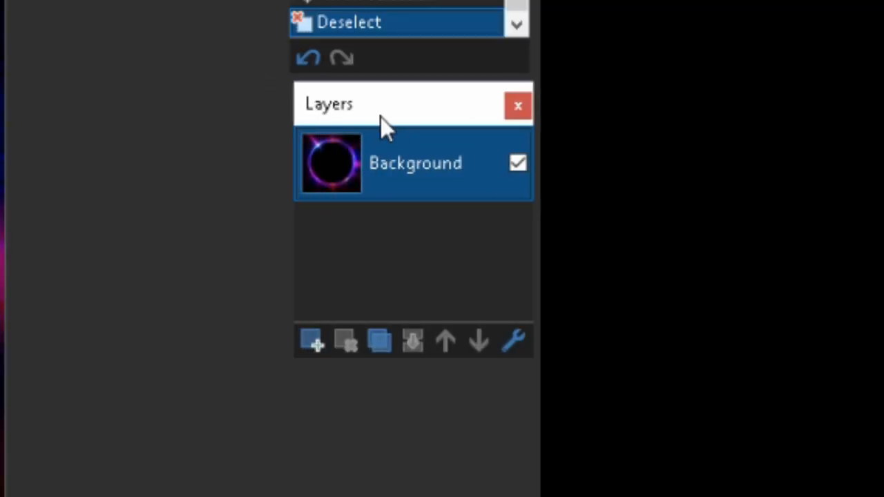
left_click(312, 344)
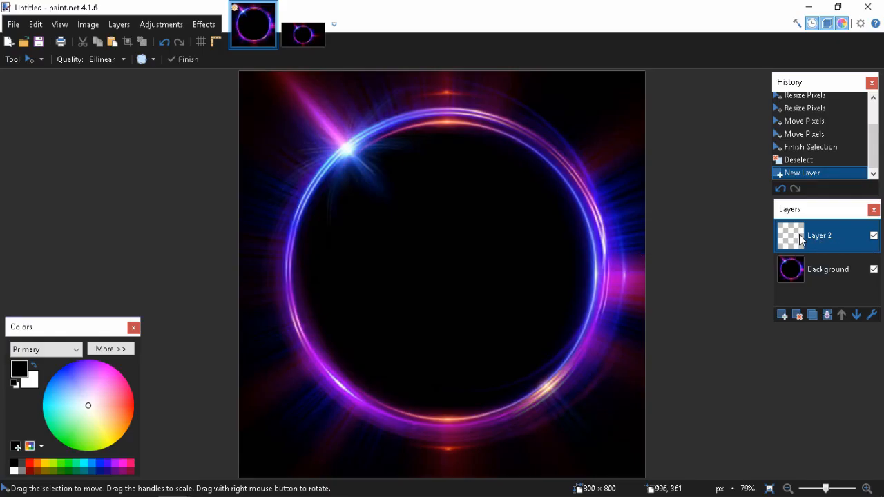
Use the Text tool to enter "AB" inside the ring on the new layer
left_click(42, 59)
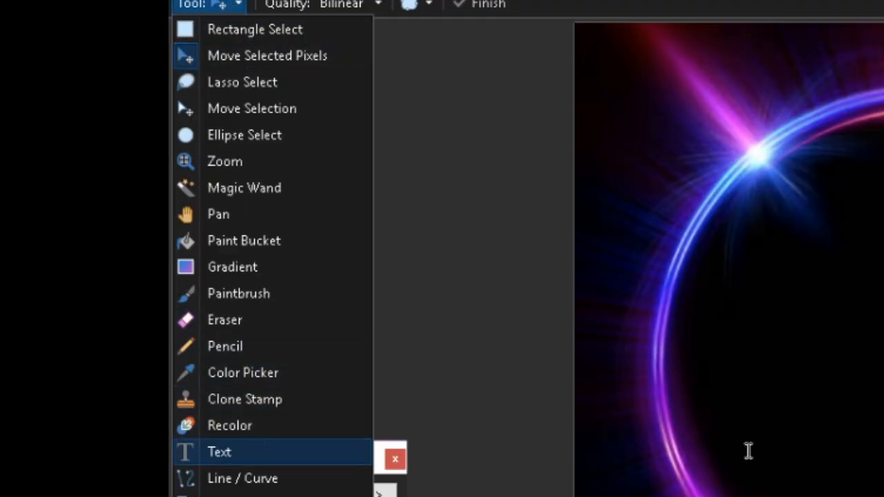
left_click(219, 452)
left_click(861, 348)
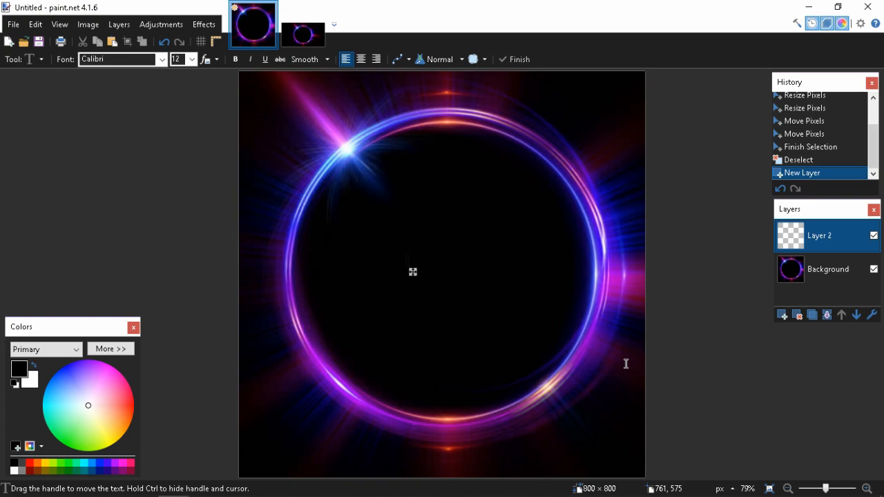
type("AB")
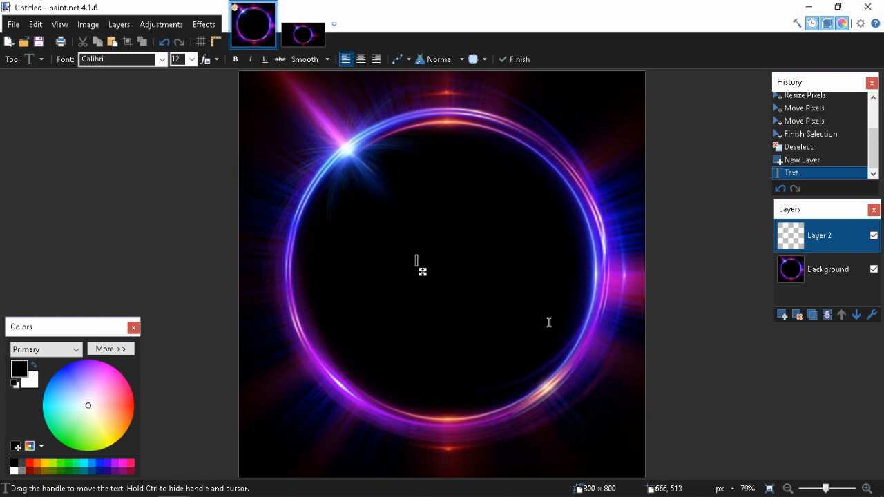
Set the text's font to Venator Demo and its size to 390
left_click(162, 59)
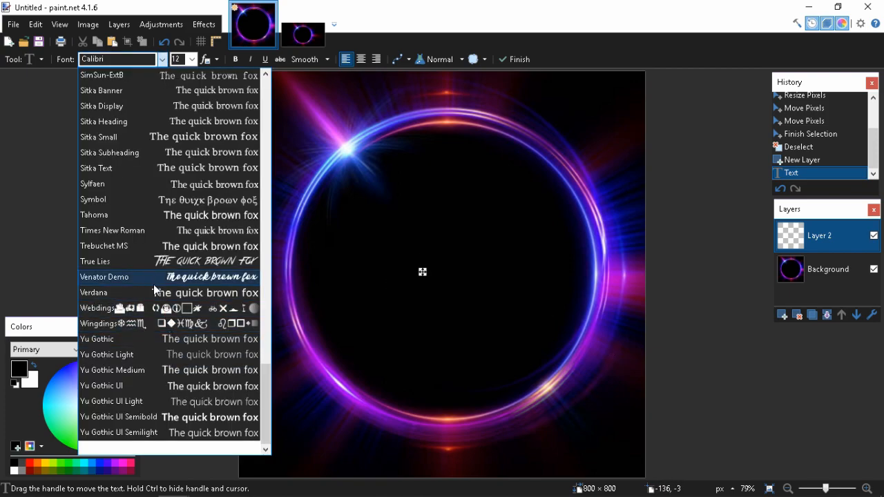
left_click(127, 277)
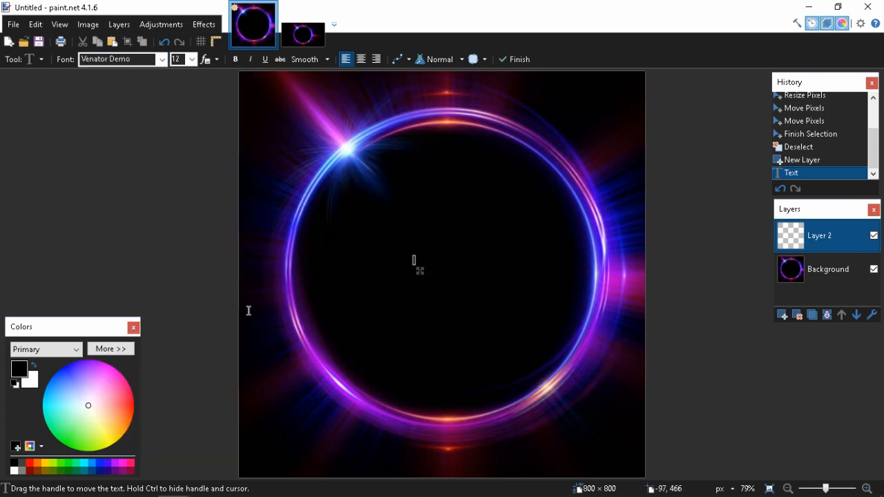
left_click(191, 59)
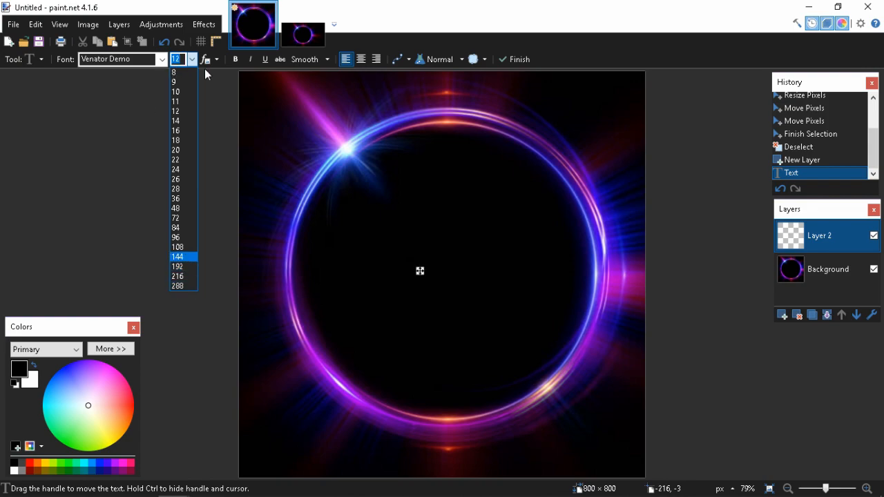
left_click(417, 264)
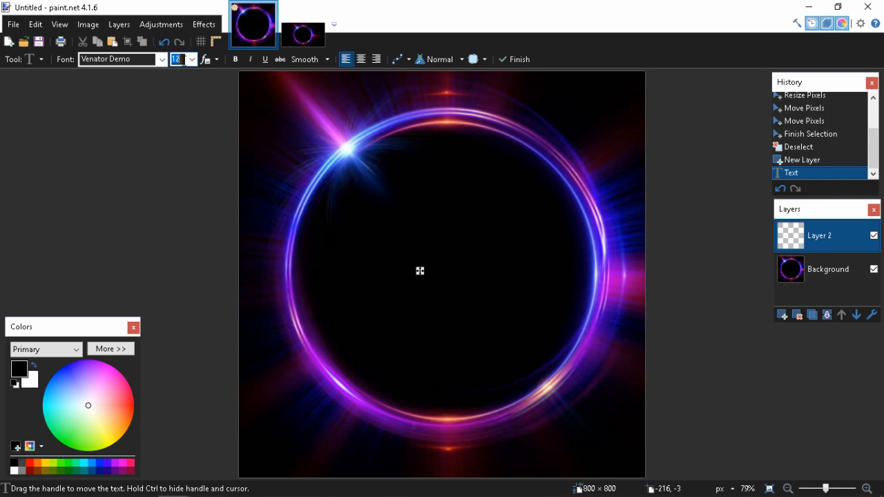
type("390")
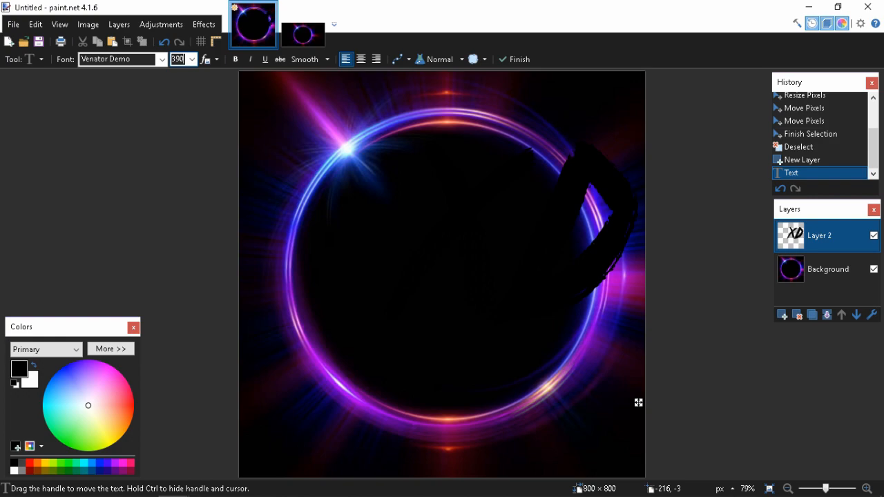
Position the enlarged "XD" text centrally inside the ring and make it white by swapping the primary and secondary colors
left_click_drag(637, 404, 574, 427)
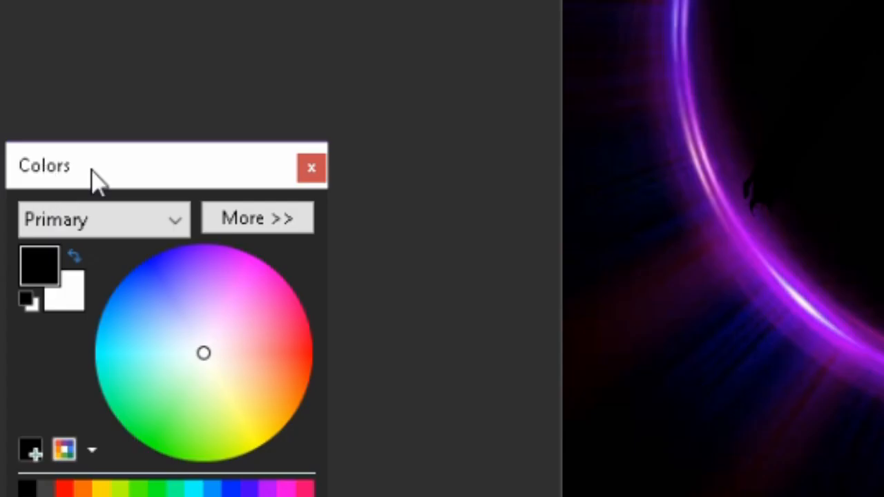
left_click_drag(91, 170, 114, 158)
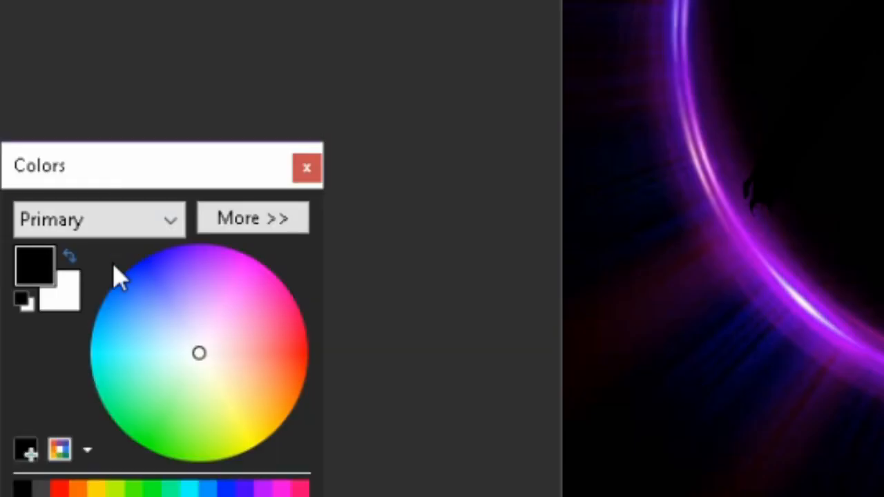
left_click(70, 258)
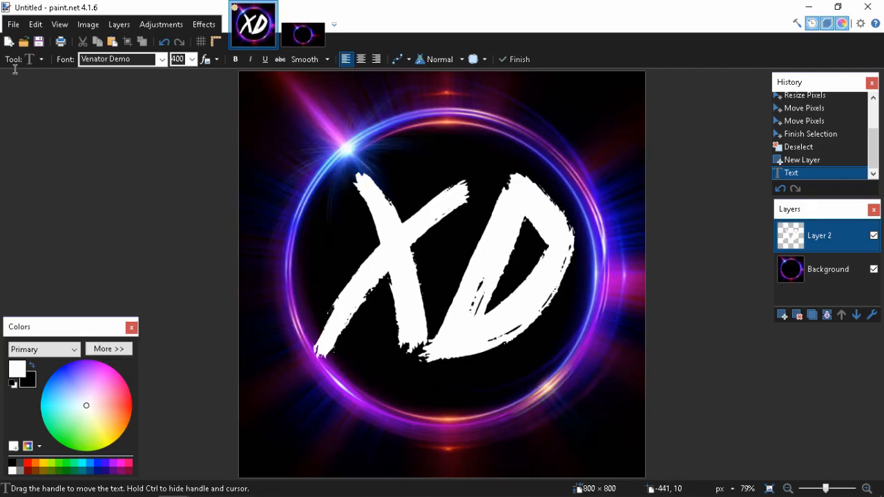
Select the letter X with the Magic Wand at 50% tolerance and activate the Gradient tool
left_click(29, 59)
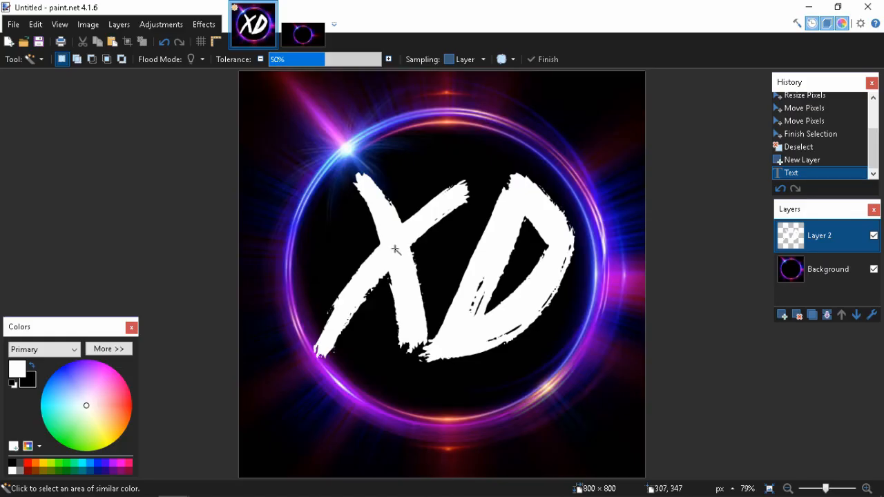
left_click(397, 251)
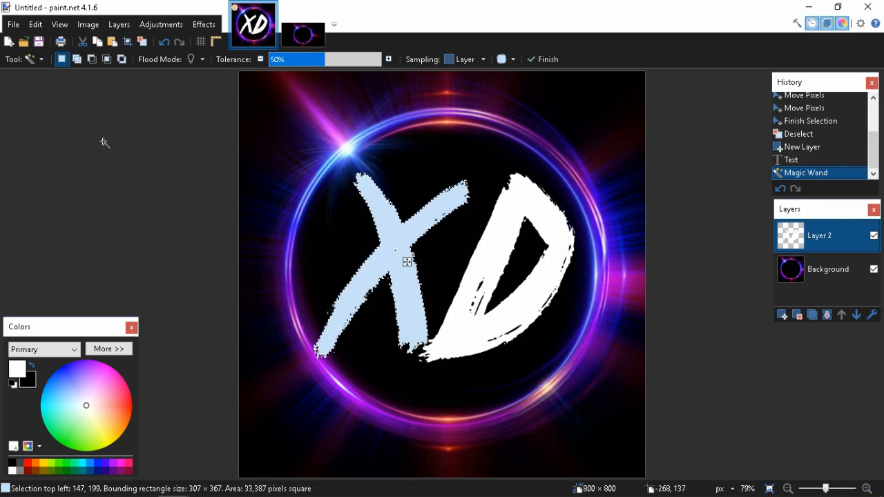
left_click(29, 62)
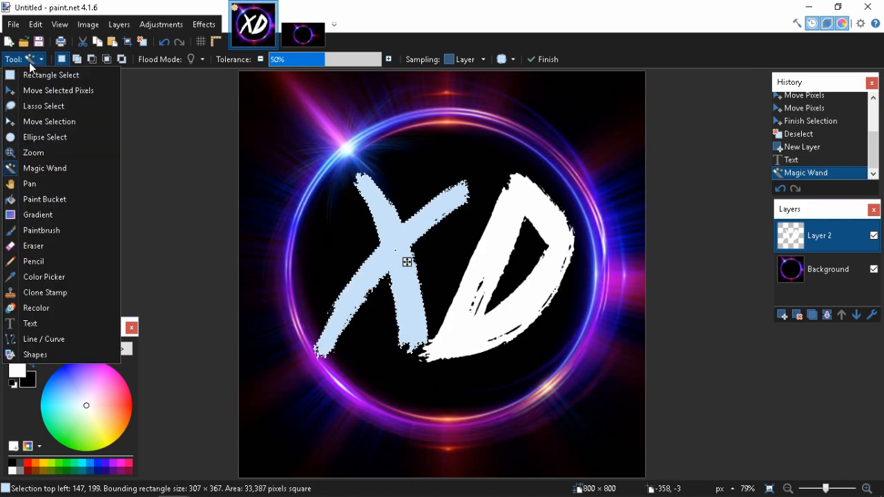
left_click(44, 211)
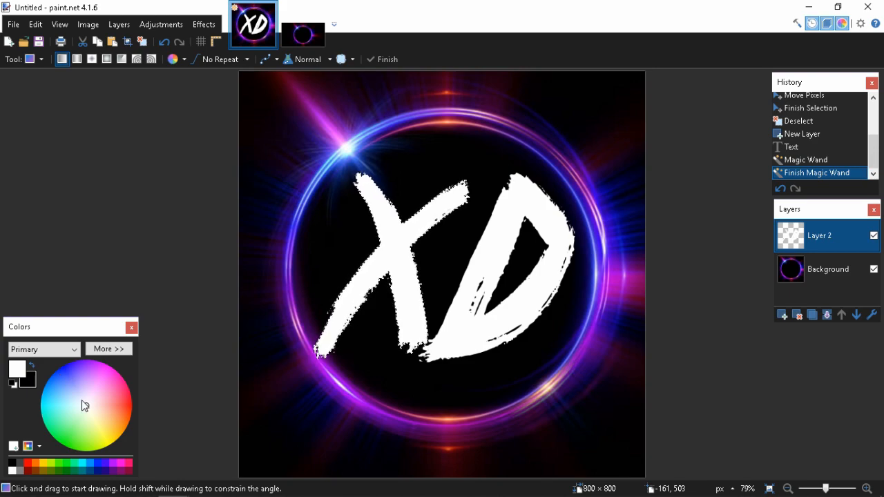
Set the primary color to blue and the secondary color to pink
left_click_drag(63, 374, 64, 366)
left_click(31, 384)
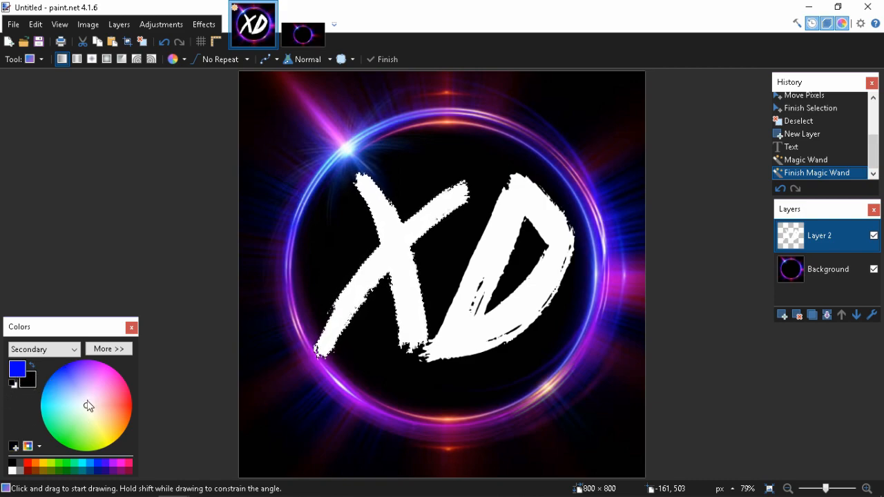
left_click_drag(88, 406, 130, 363)
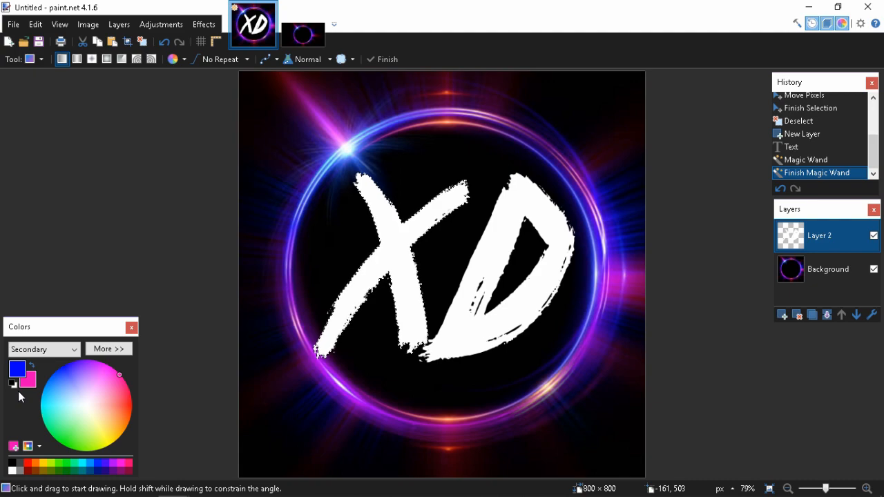
Fill the selected X with a linear gradient from blue above to pink below, adjust both ends toward its middle, and finish it
left_click(415, 156)
left_click_drag(416, 156, 369, 347)
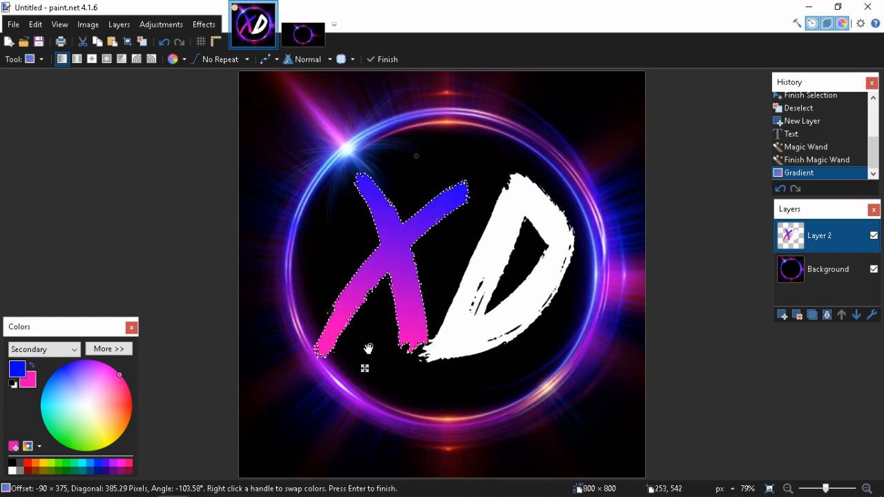
left_click_drag(368, 350, 374, 321)
left_click_drag(416, 157, 415, 182)
left_click_drag(415, 182, 403, 219)
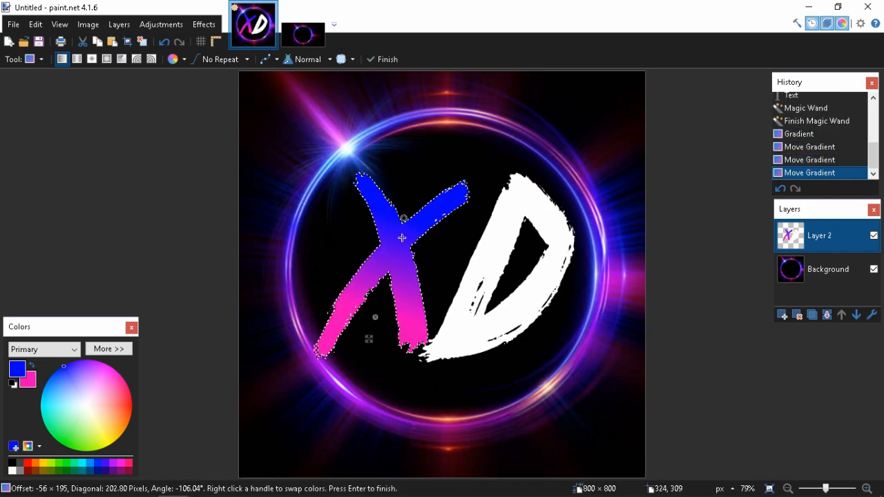
left_click_drag(377, 322, 370, 336)
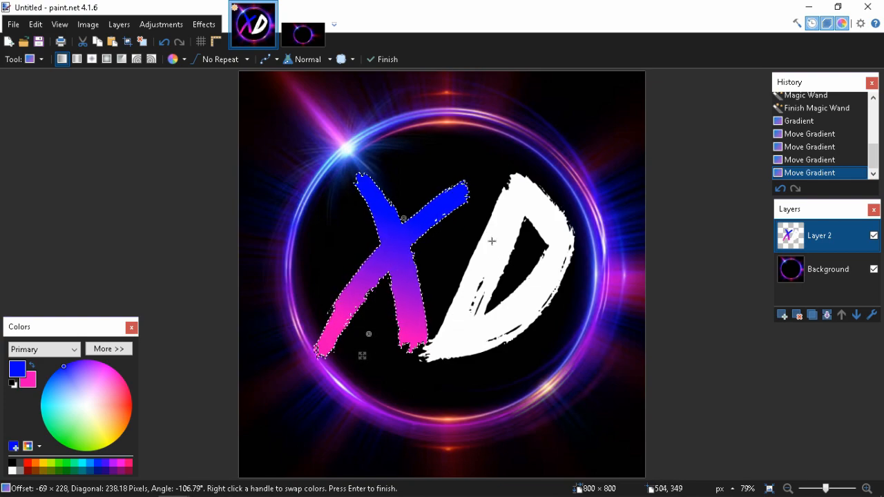
key("Return")
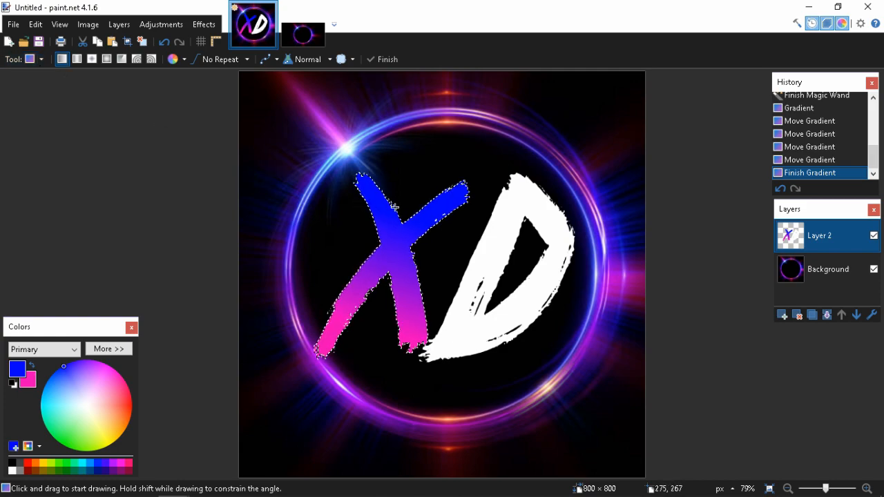
Select the letter D with the Magic Wand, give it the same blue-to-pink gradient, and deselect it
left_click(35, 60)
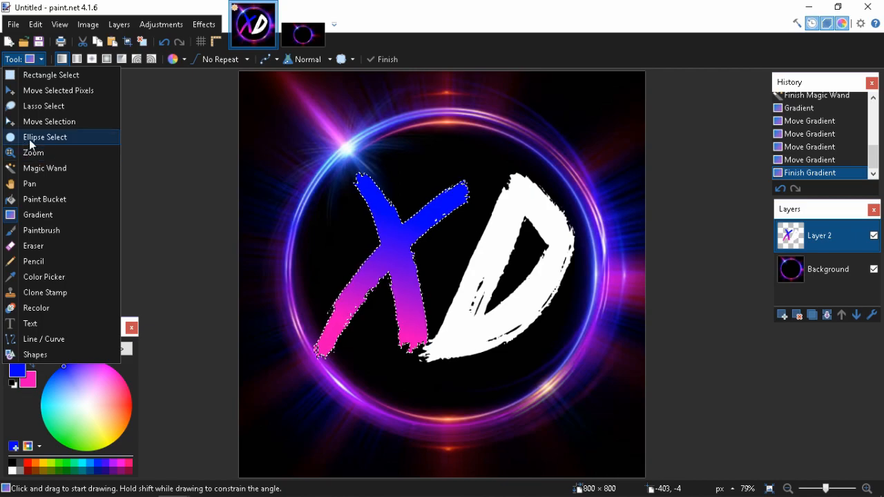
left_click(72, 169)
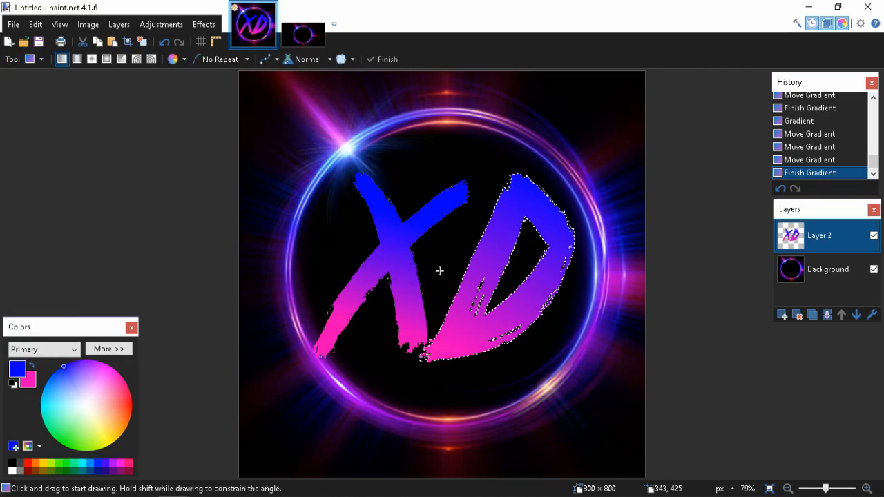
key("ctrl+d")
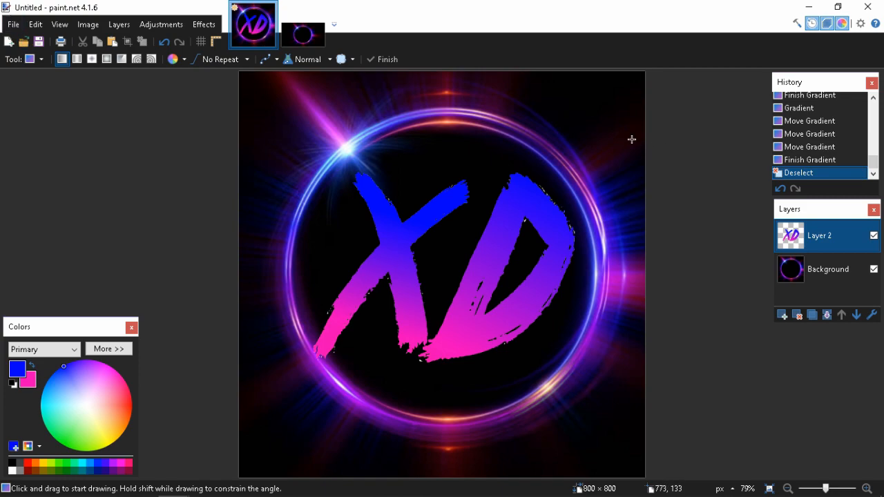
Add a new layer above the XD layer and enter the text "hazaey" on it in Venator Demo at size 115
left_click(782, 315)
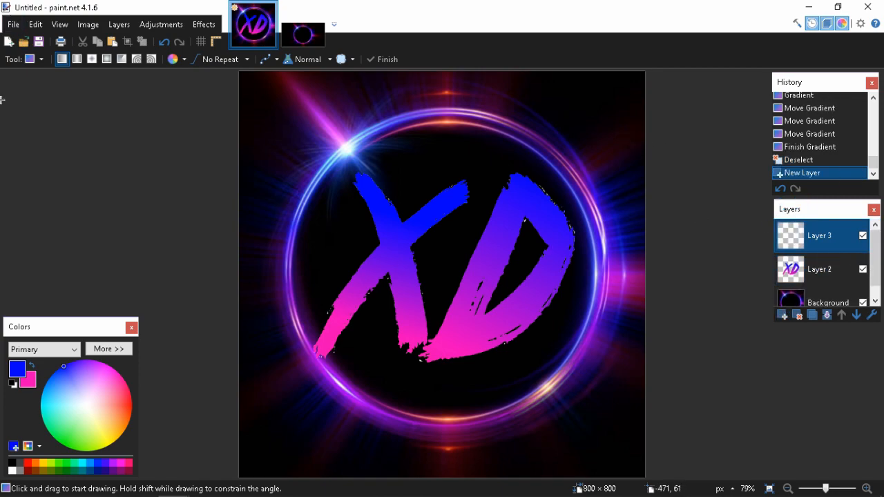
left_click(18, 59)
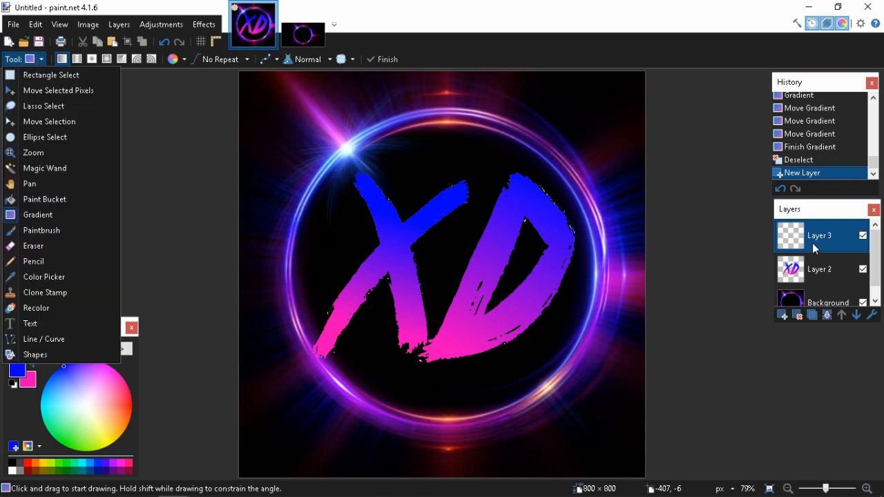
left_click(31, 323)
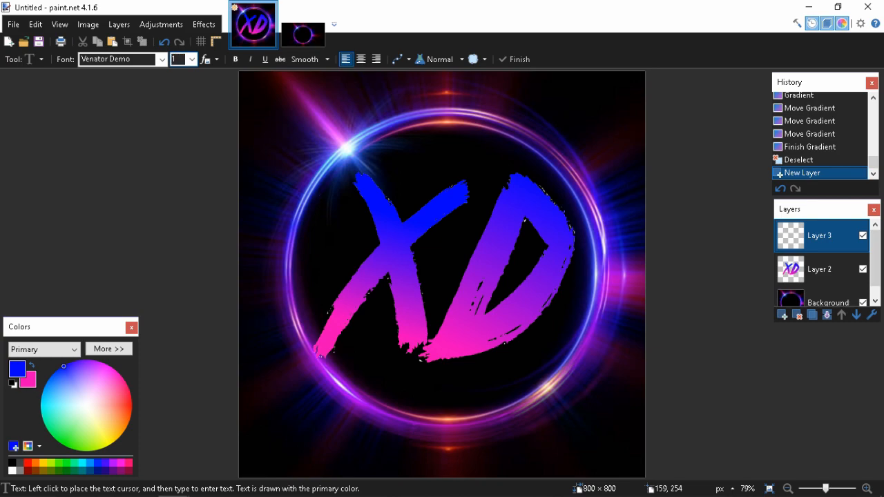
left_click(192, 59)
left_click(194, 60)
left_click(377, 252)
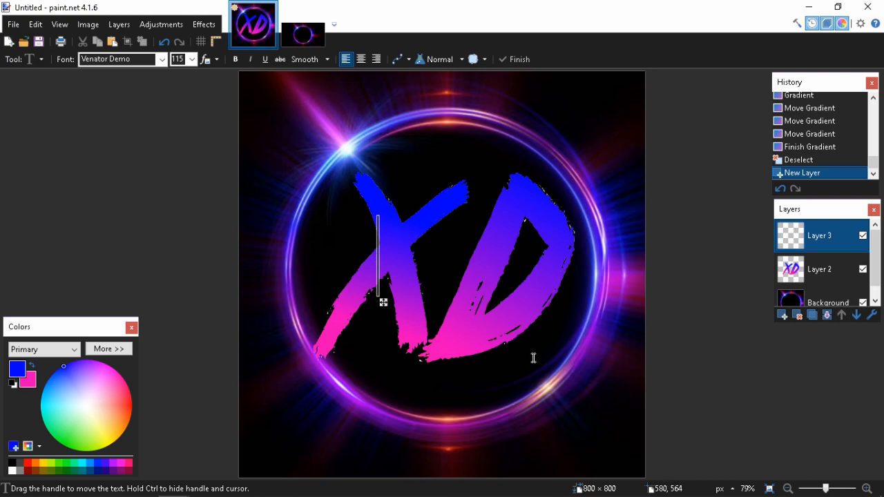
type("hazaey")
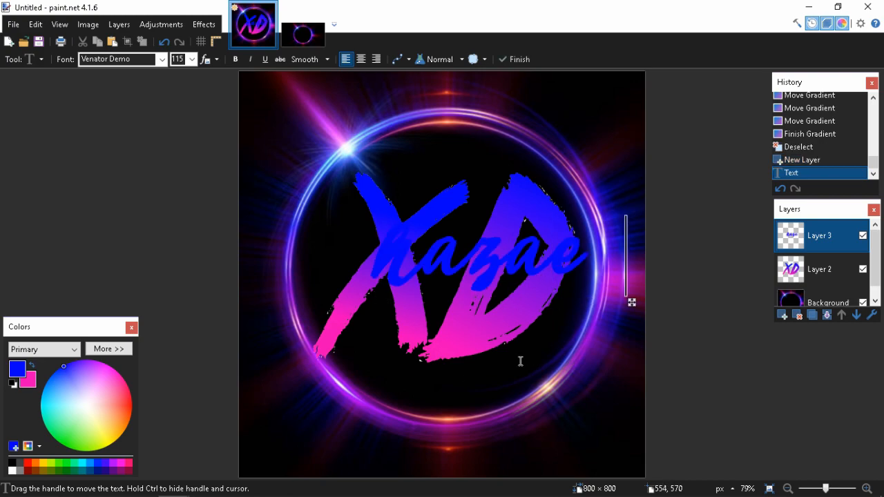
Restyle the "hazaey" text in red with yellow-orange as the secondary color and the Quantify font, and position it across the XD letters
mouse_move(61, 367)
left_mouse_down()
mouse_move(132, 401)
mouse_move(119, 378)
mouse_move(116, 440)
left_mouse_up()
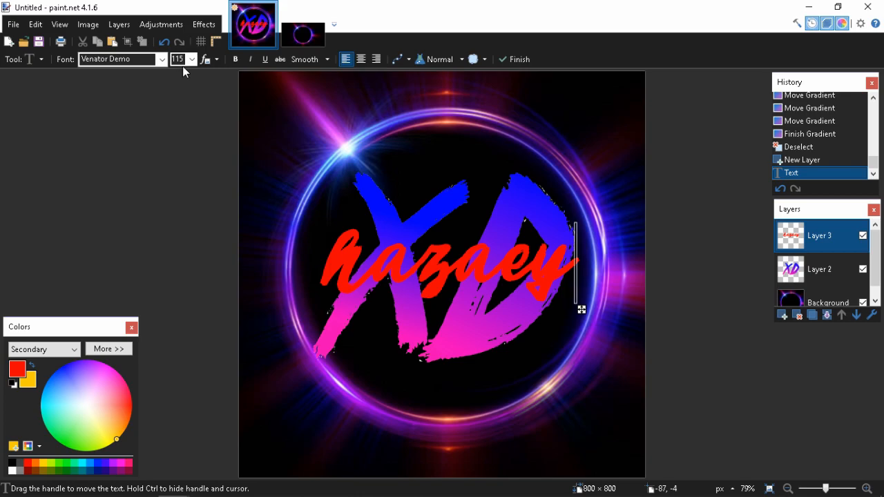
left_click(162, 58)
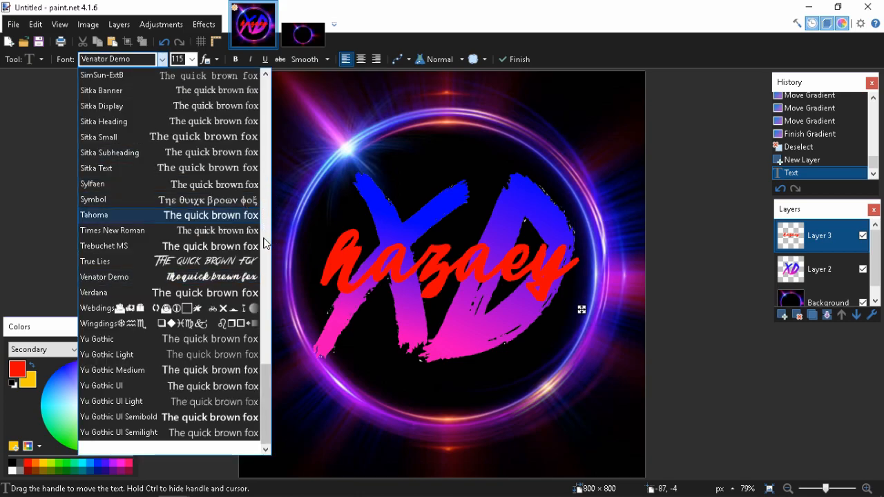
scroll(264, 304, "up", 2)
scroll(173, 255, "up", 2)
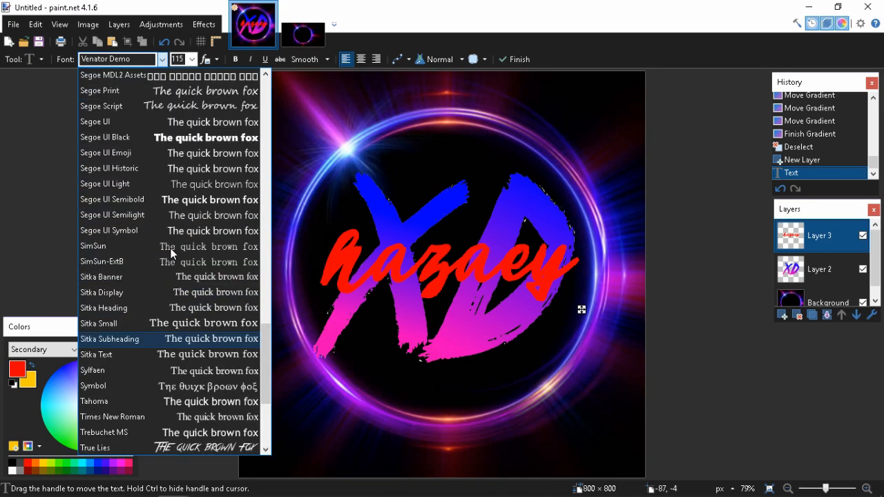
scroll(173, 254, "up", 2)
left_click(142, 157)
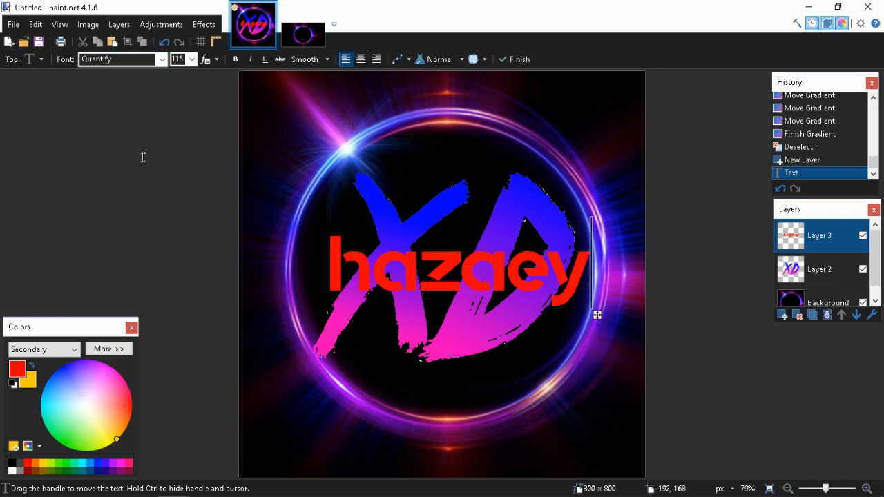
left_click_drag(596, 315, 583, 308)
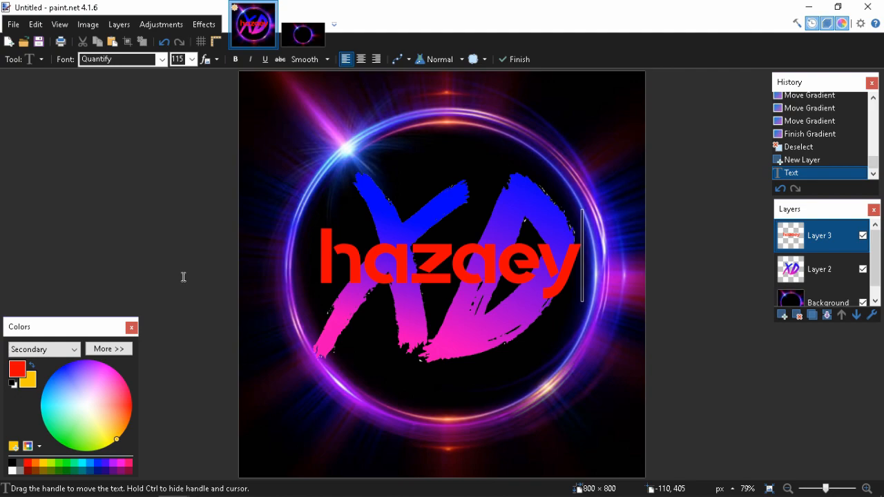
Increase the "hazaey" text size to 120 and shift the text slightly left to center it in the ring
double_click(184, 58)
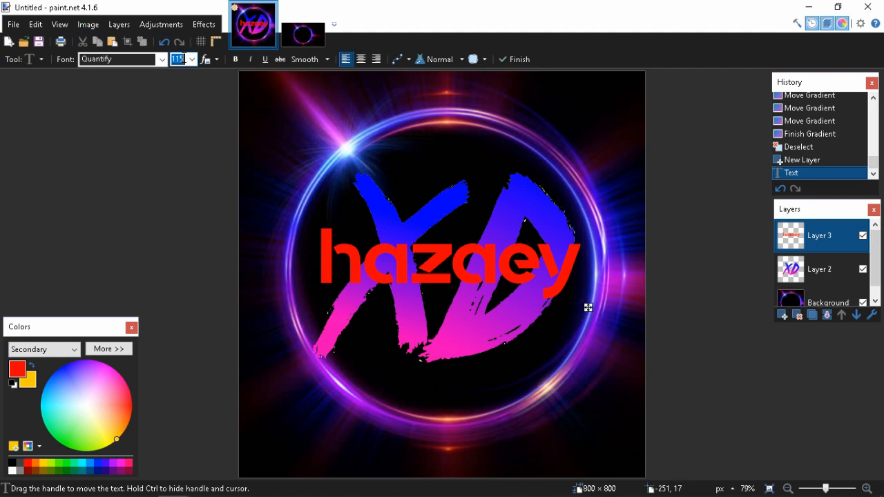
type("120")
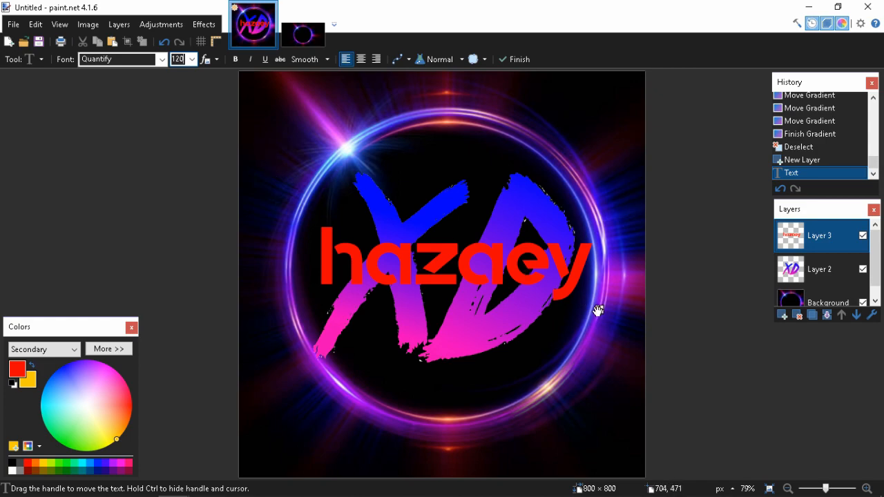
left_click_drag(598, 310, 589, 310)
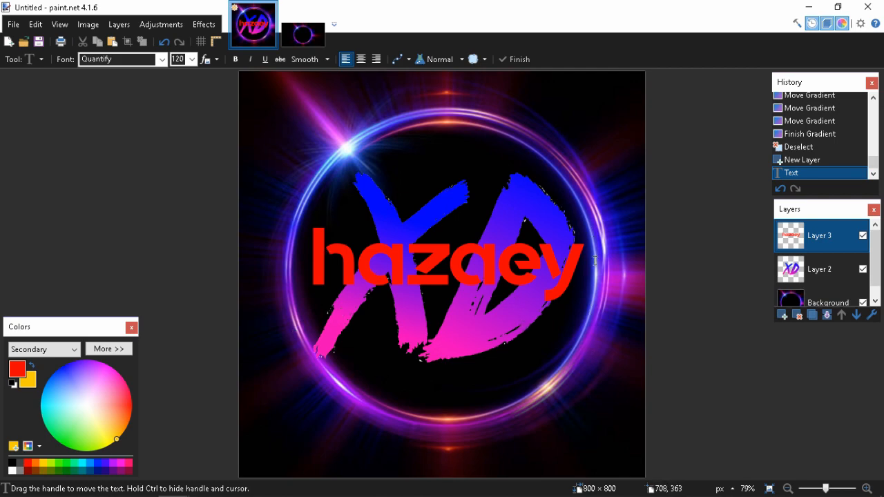
Select the vertical stem of the "h" in "hazaey" with the Magic Wand and fill it with a vertical red-to-yellow-orange gradient
left_click(34, 59)
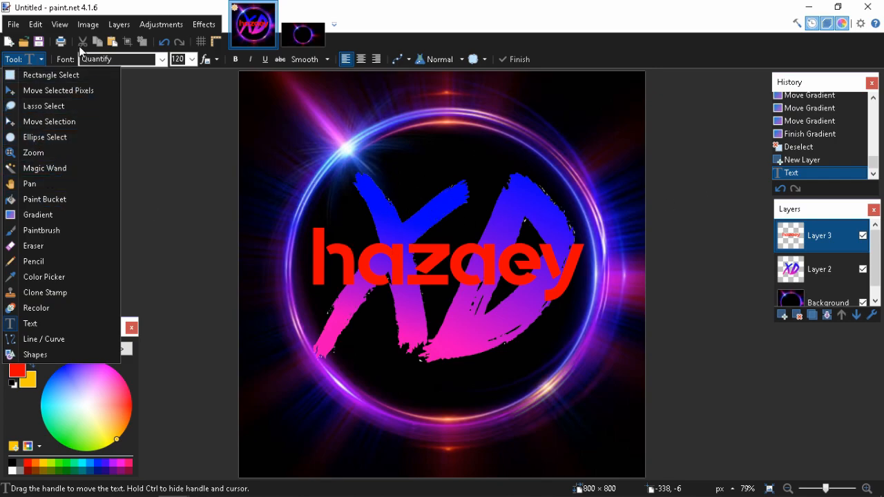
key("Escape")
key("s")
left_click(320, 252)
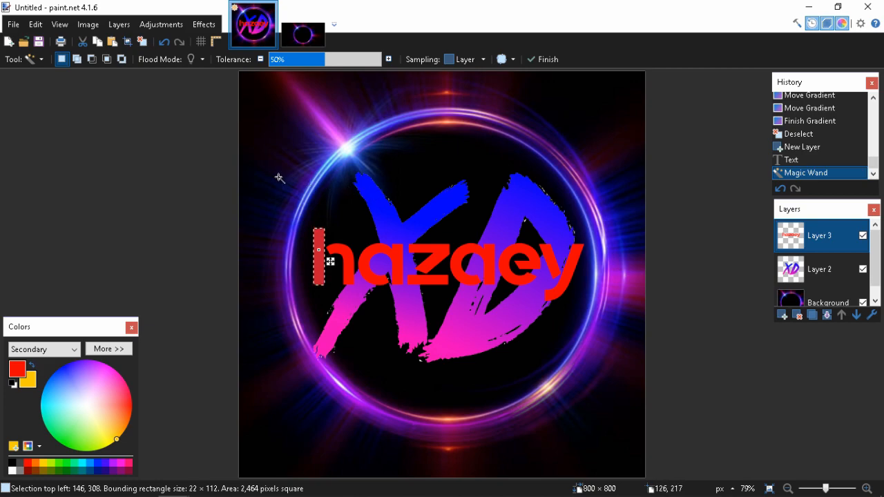
left_click(34, 58)
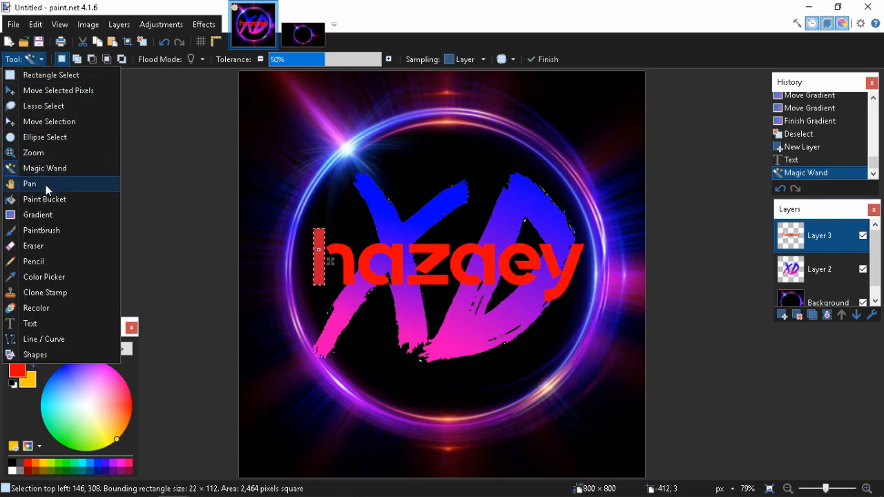
left_click(61, 215)
left_click_drag(319, 217, 319, 285)
left_click_drag(318, 219, 344, 289)
Select the arched part of the "h" with the Magic Wand and fill it with the same red-to-yellow-orange gradient
left_click(29, 60)
left_click(53, 168)
left_click(346, 262)
left_click(36, 59)
left_click(38, 215)
mouse_move(345, 217)
left_mouse_down()
mouse_move(341, 244)
mouse_move(363, 299)
left_mouse_up()
Select the first "a" in "hazaey" with the Magic Wand and give it the red-to-yellow-orange gradient
left_click(32, 59)
left_click(50, 167)
left_click(379, 253)
left_click(33, 60)
left_click(38, 215)
left_click_drag(368, 245, 366, 264)
Select the upper piece of the "z" with the Magic Wand and apply the red-to-yellow-orange gradient to it
left_click(32, 60)
left_click(49, 170)
left_click(436, 256)
left_click(31, 59)
left_click(55, 215)
mouse_move(431, 225)
left_mouse_down()
mouse_move(428, 283)
mouse_move(431, 248)
mouse_move(427, 264)
left_mouse_up()
Select the lower piece of the "z" and apply the red-to-yellow-orange gradient, adjusting its handles to blend with the upper piece
left_click(32, 59)
left_click(50, 168)
left_click(429, 280)
left_click(32, 59)
left_click(59, 214)
left_click_drag(429, 327, 421, 200)
left_click_drag(426, 264, 423, 295)
left_click_drag(420, 200, 422, 208)
Select the second "a" in "hazaey" with the Magic Wand and fill it with the red-to-yellow-orange gradient
left_click(42, 60)
left_click(49, 168)
left_click(474, 263)
left_click(38, 60)
left_click(59, 214)
mouse_move(476, 213)
left_mouse_down()
mouse_move(473, 263)
mouse_move(517, 312)
left_mouse_up()
Select the "e" in "hazaey" with the Magic Wand and fill it with the vertical red-to-yellow-orange gradient
left_click(32, 60)
left_click(50, 168)
left_click(520, 256)
left_click(32, 59)
left_click(59, 215)
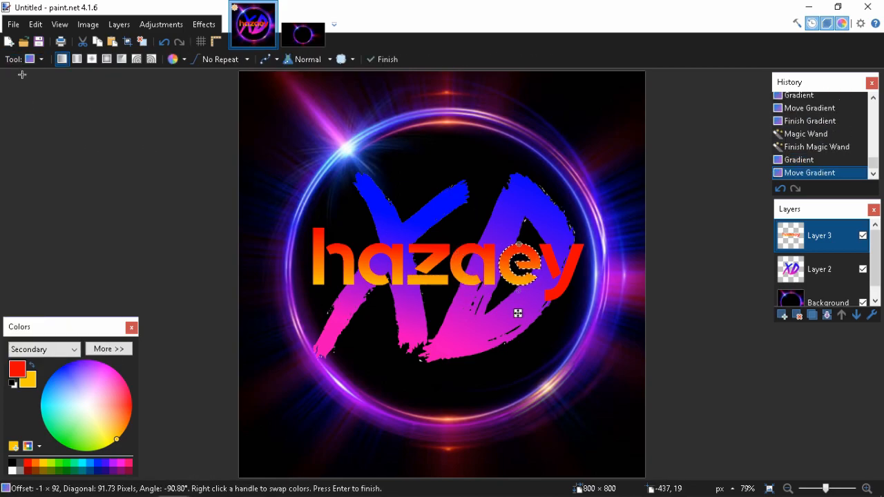
Select the short left stroke of the "y" with the Magic Wand and fill it with the red-to-yellow-orange gradient
left_click(32, 59)
left_click(50, 168)
left_click(550, 261)
left_click(32, 60)
left_click(58, 215)
mouse_move(541, 245)
left_mouse_down()
mouse_move(544, 301)
mouse_move(547, 244)
left_mouse_up()
left_click_drag(544, 302, 545, 292)
Select the long right stroke of the "y", apply the red-to-yellow-orange gradient to it, and deselect it
left_click(28, 60)
left_click(45, 167)
left_click(572, 254)
left_click(32, 59)
left_click(54, 215)
left_click_drag(572, 233, 543, 307)
left_click_drag(574, 234, 576, 244)
key("ctrl+d")
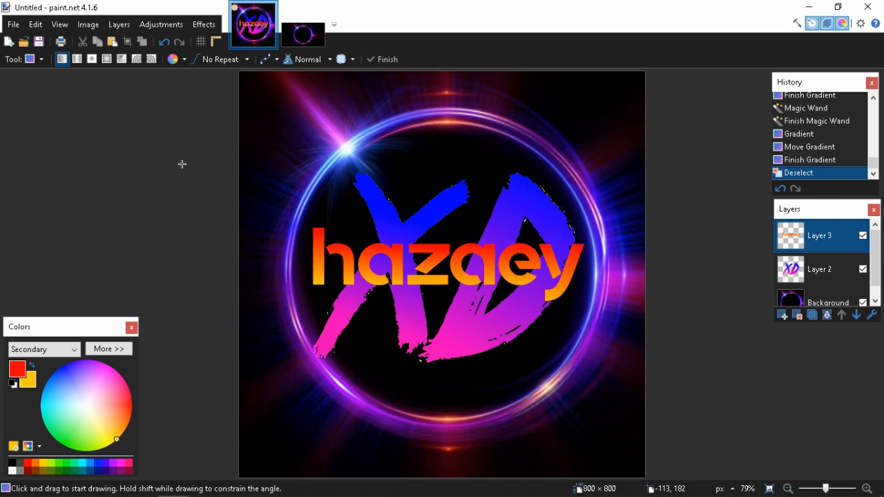
Apply Outline Object to the XD layer (Layer 2) with a width of 5 and black as the outline color
key("alt+Page_Down")
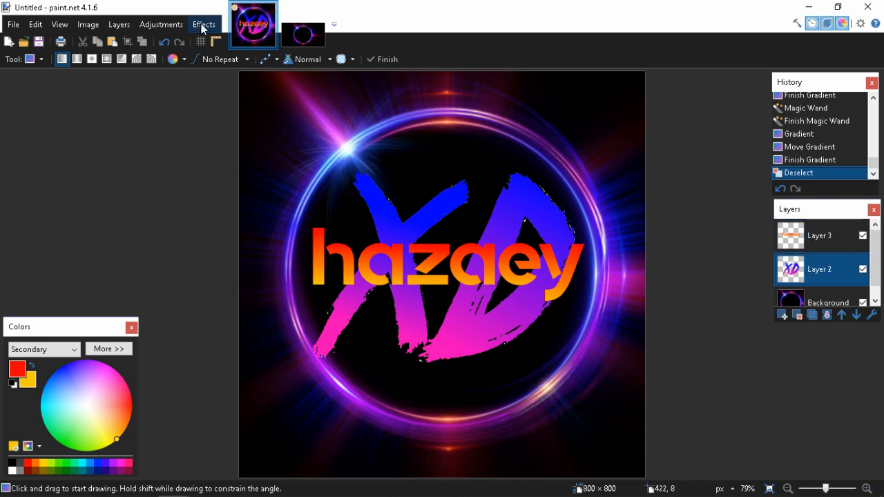
left_click(196, 24)
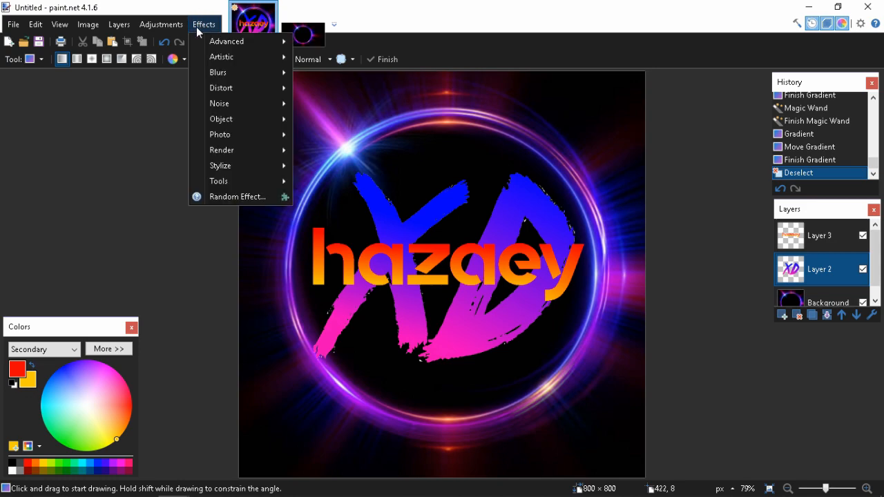
mouse_move(253, 123)
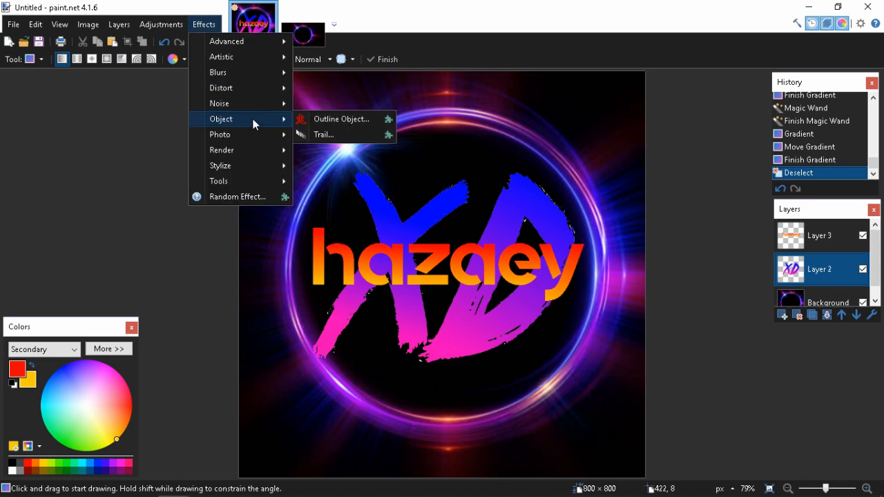
left_click(342, 119)
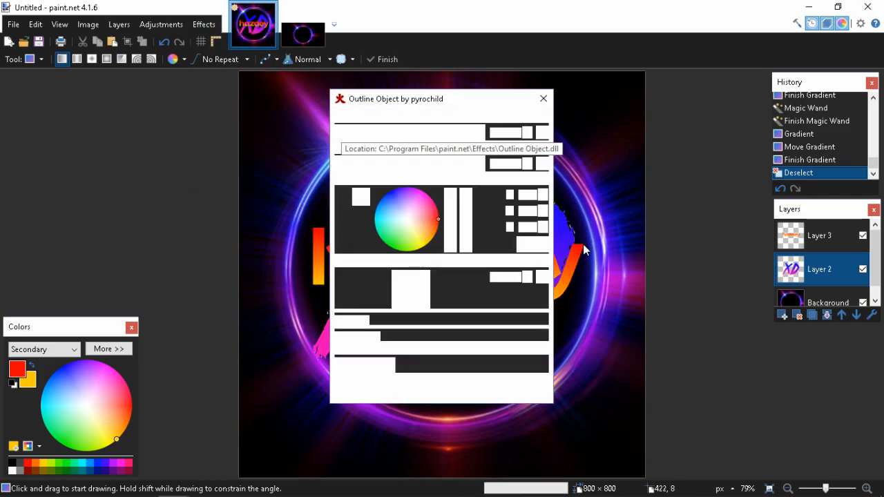
left_click_drag(488, 104, 798, 144)
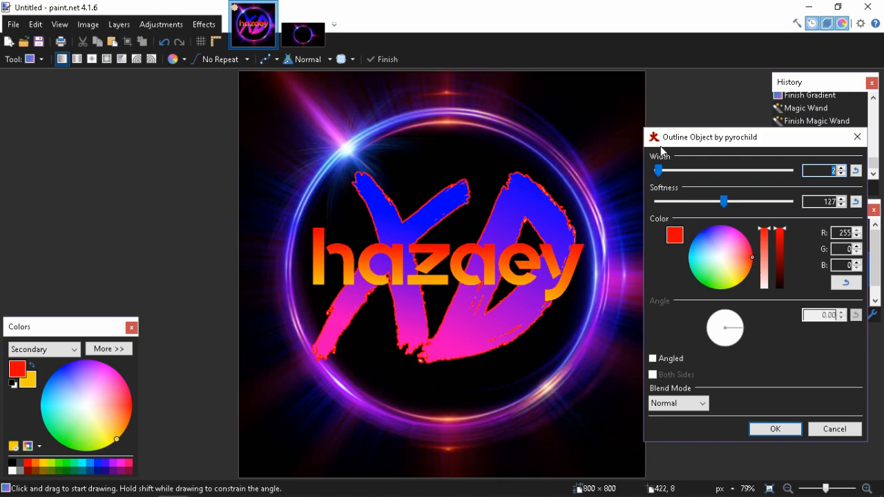
left_click_drag(659, 171, 664, 171)
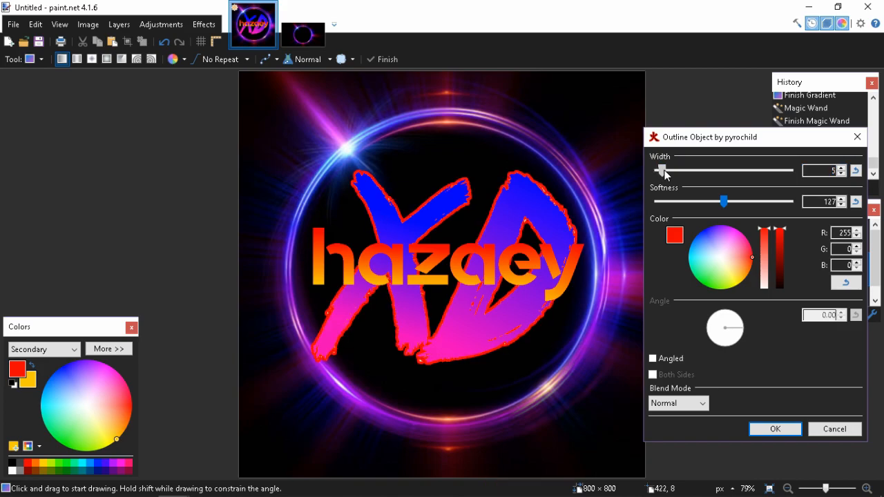
left_click_drag(779, 230, 776, 304)
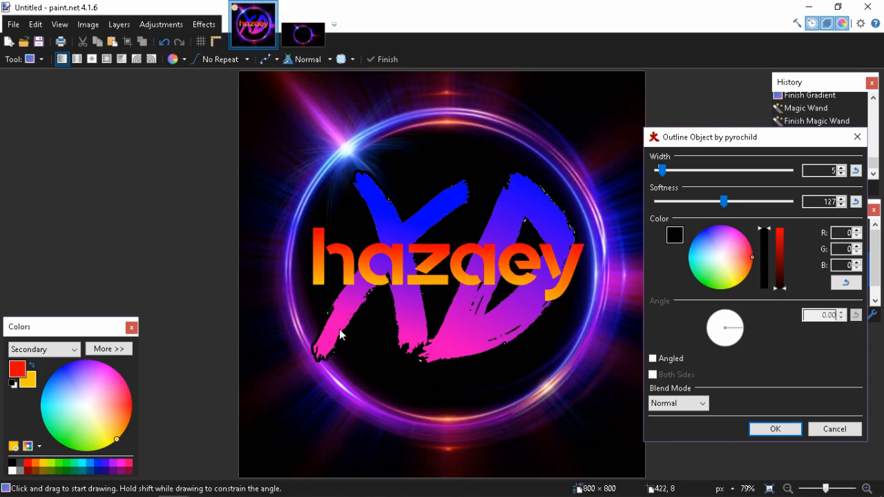
left_click(775, 430)
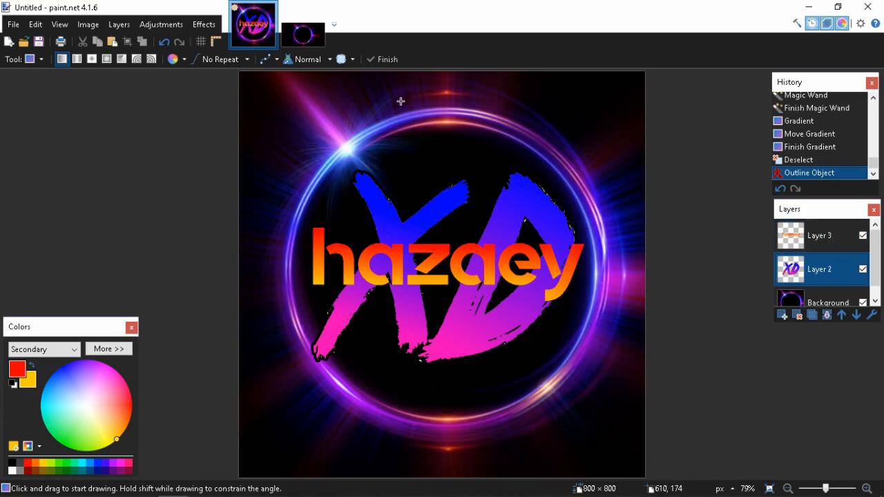
Apply the Trail effect to the XD layer with distance 25, spacing 21, direction 172.87 and Fade out turned off
left_click(204, 24)
mouse_move(264, 123)
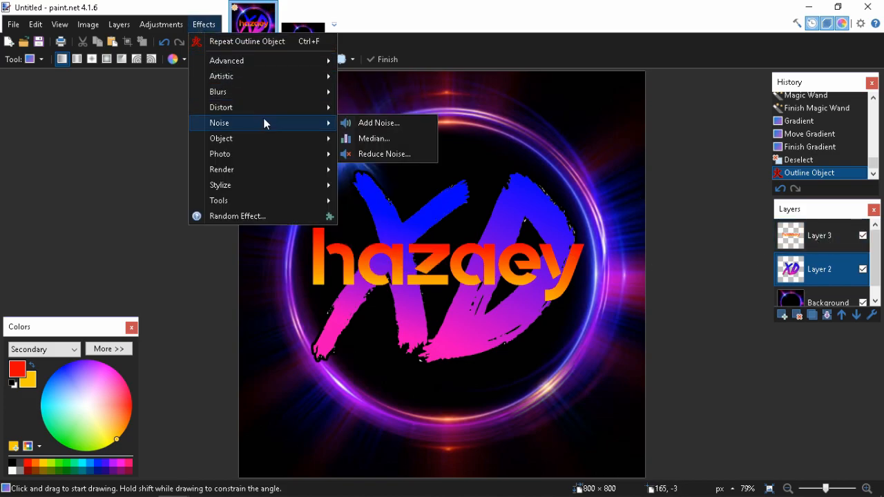
mouse_move(325, 138)
left_click(385, 152)
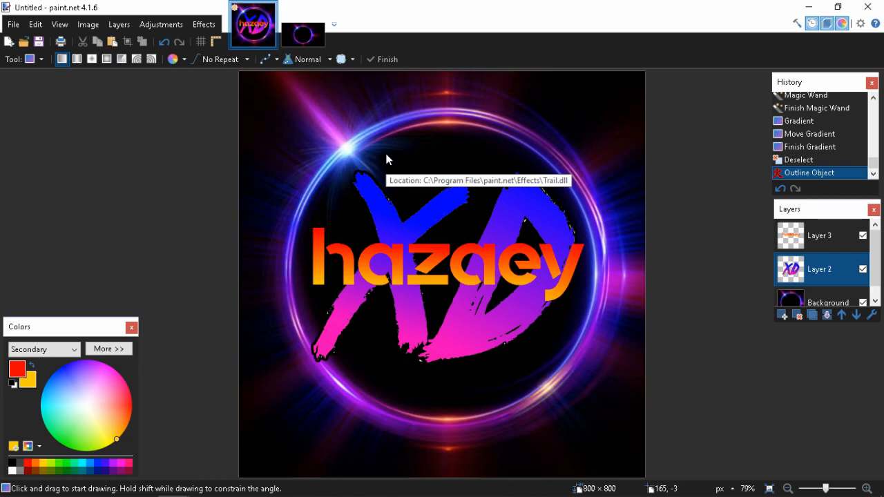
left_click_drag(431, 158, 745, 178)
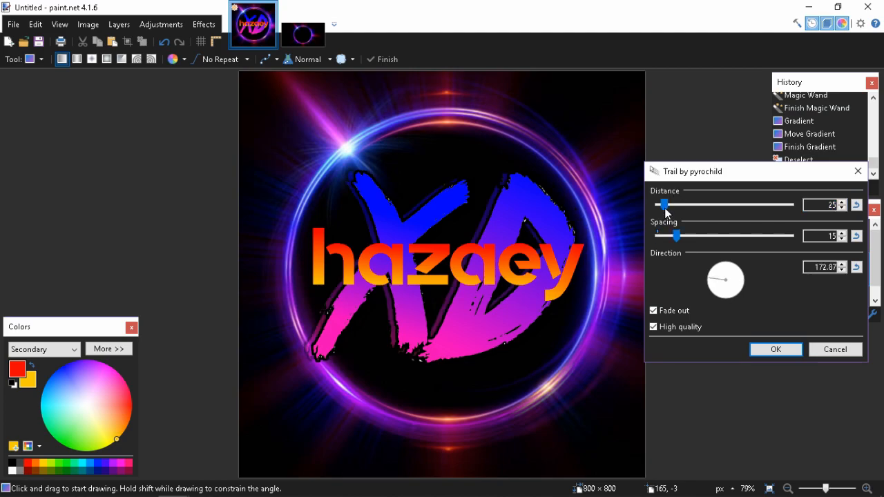
left_click_drag(665, 206, 758, 203)
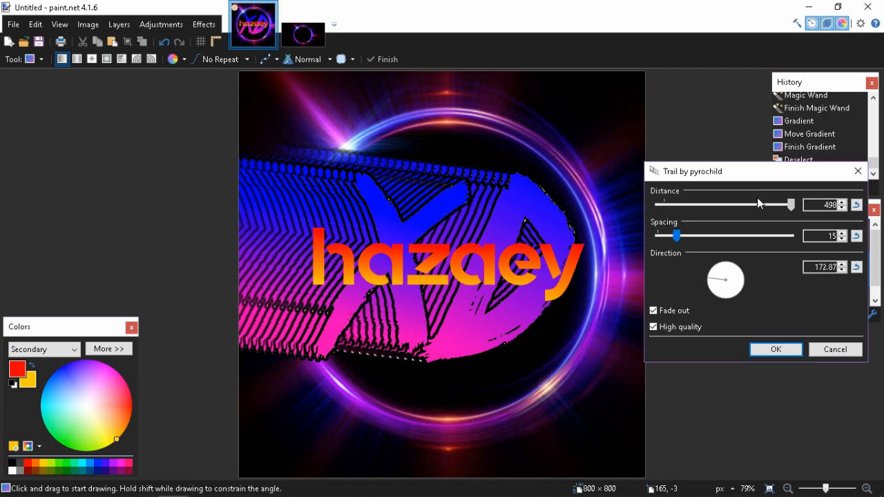
left_click_drag(757, 202, 666, 205)
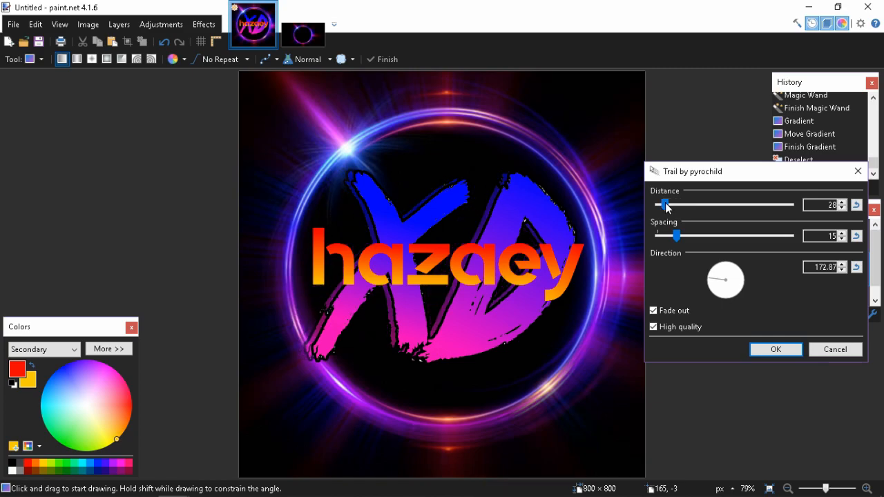
left_click(653, 311)
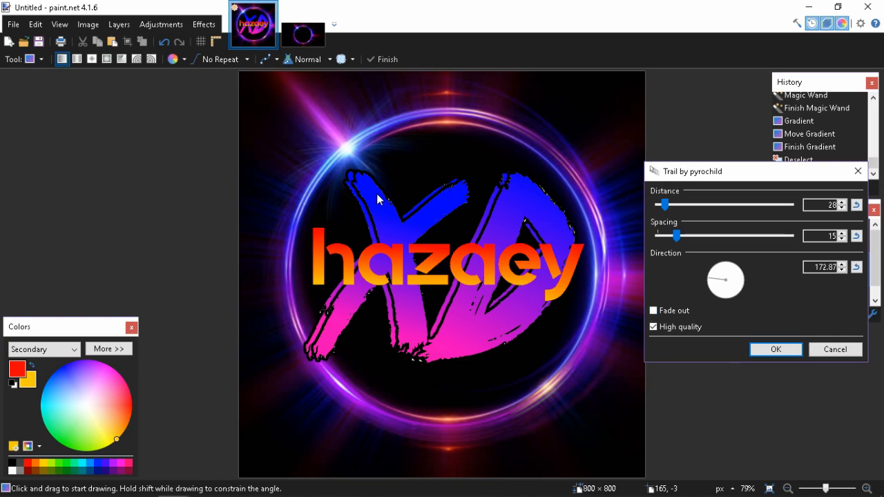
mouse_move(664, 205)
left_mouse_down()
mouse_move(746, 205)
mouse_move(667, 206)
left_mouse_up()
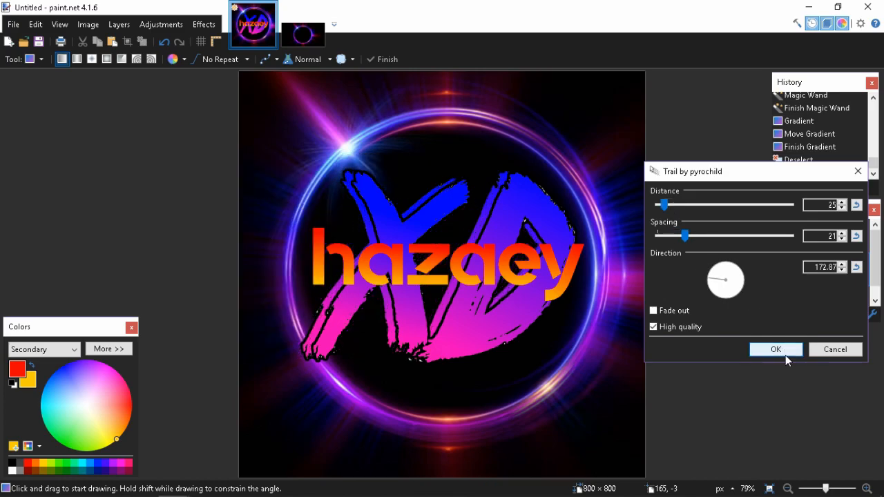
left_click(778, 350)
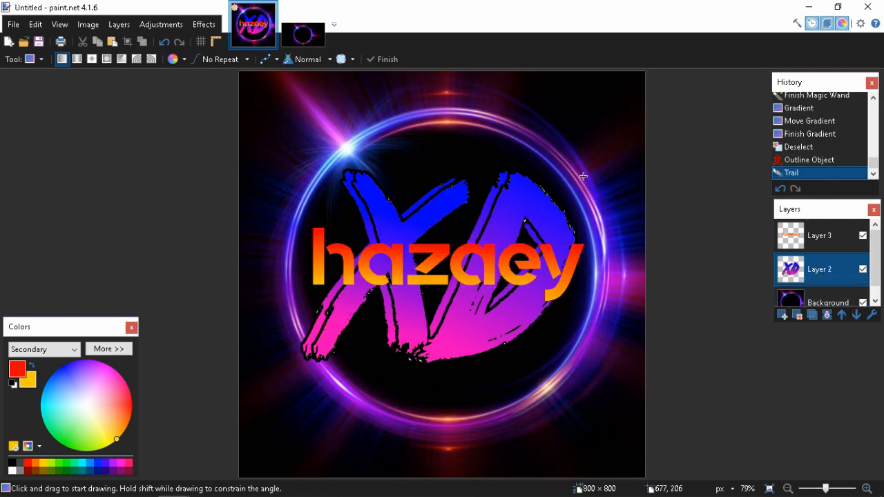
Apply a black Outline Object to the "hazaey" layer (Layer 3) with width 7 and softness 104
left_click(813, 246)
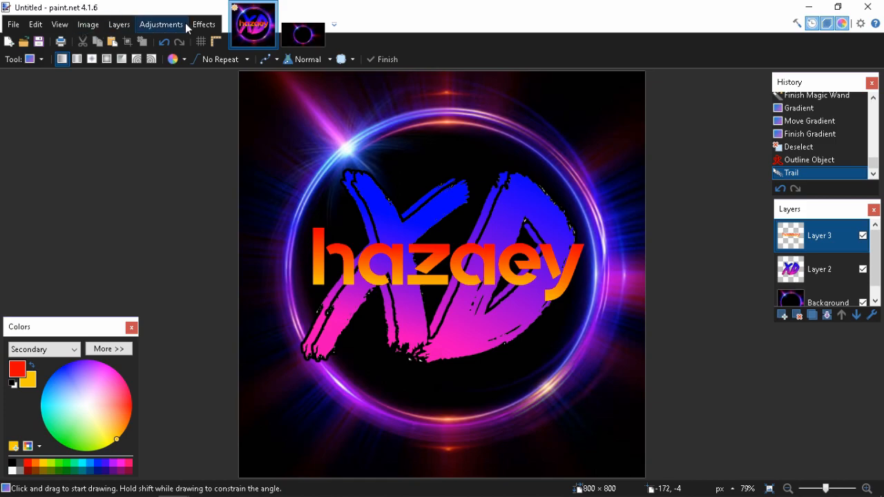
left_click(203, 24)
mouse_move(272, 142)
left_click(346, 138)
left_click_drag(442, 102, 699, 102)
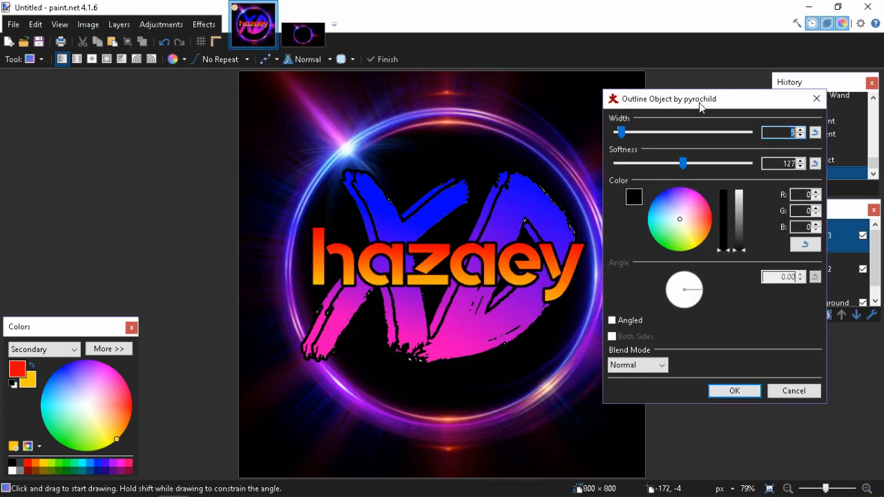
left_click_drag(621, 137, 628, 132)
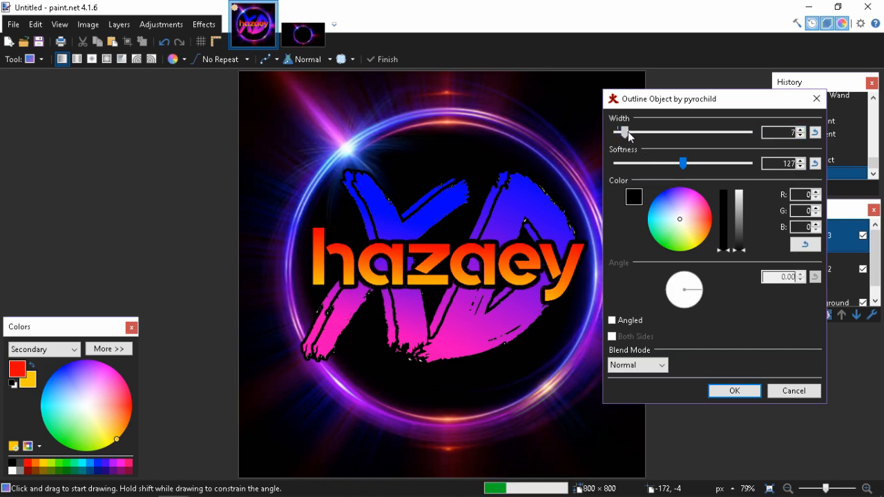
mouse_move(682, 163)
left_mouse_down()
mouse_move(662, 164)
mouse_move(752, 163)
mouse_move(671, 165)
left_mouse_up()
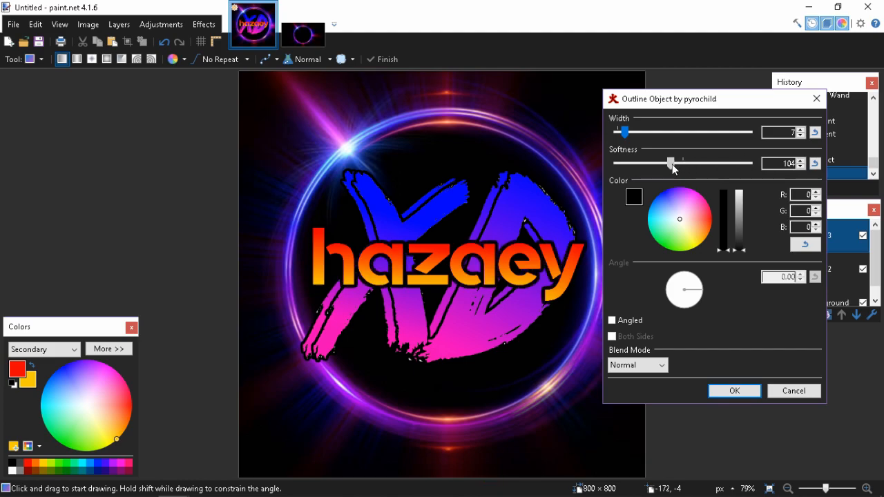
left_click(737, 390)
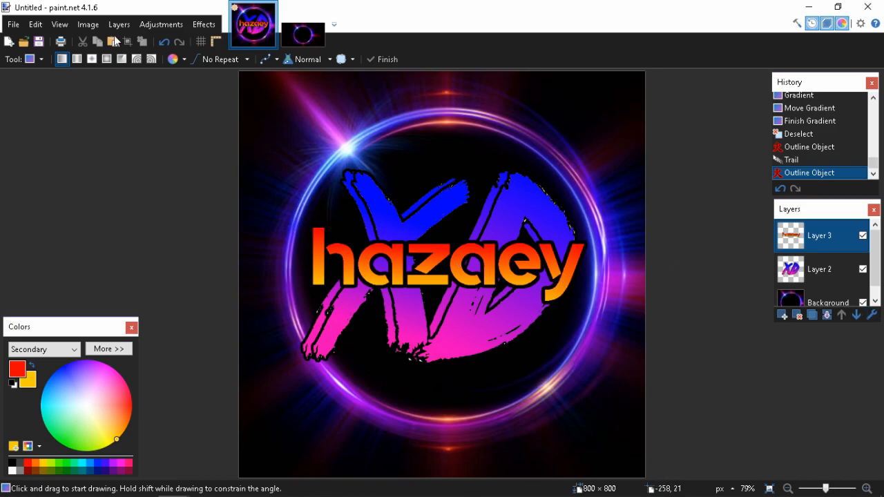
Apply the Trail effect to the "hazaey" layer with Fade out on, distance 32, spacing 17 and direction 140.91
left_click(204, 25)
mouse_move(257, 140)
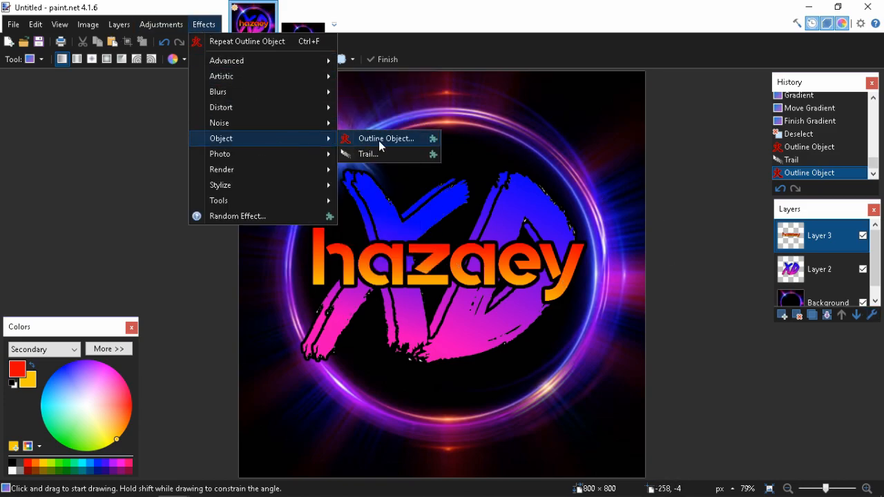
left_click(391, 154)
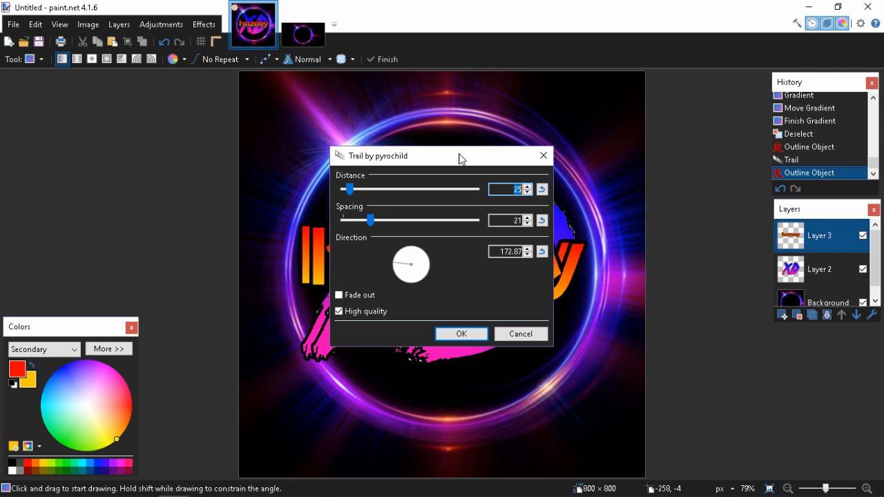
left_click_drag(461, 158, 770, 154)
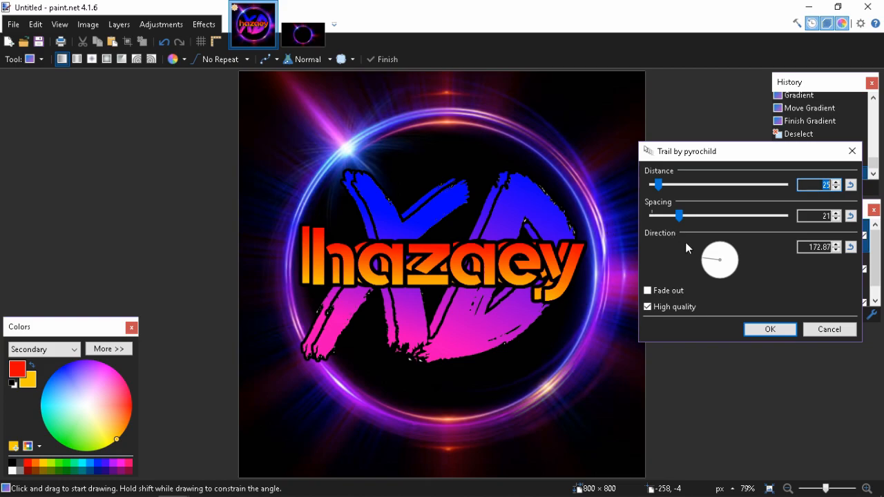
left_click(647, 296)
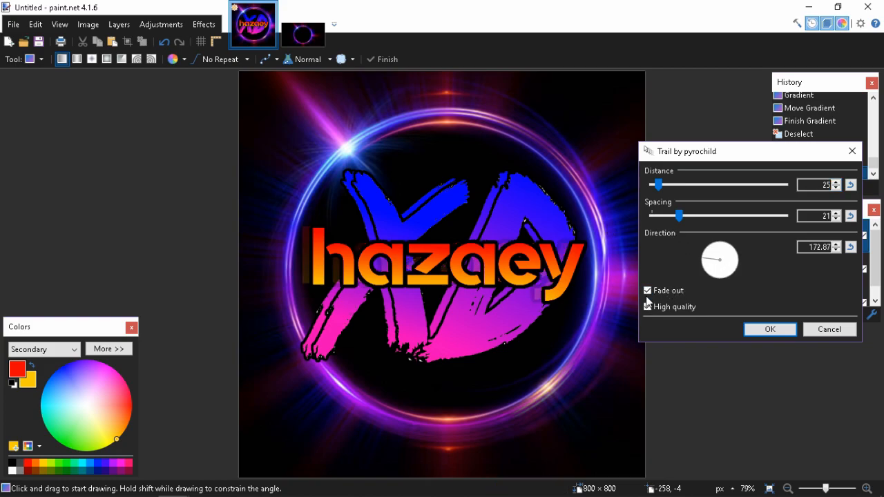
left_click_drag(679, 216, 674, 215)
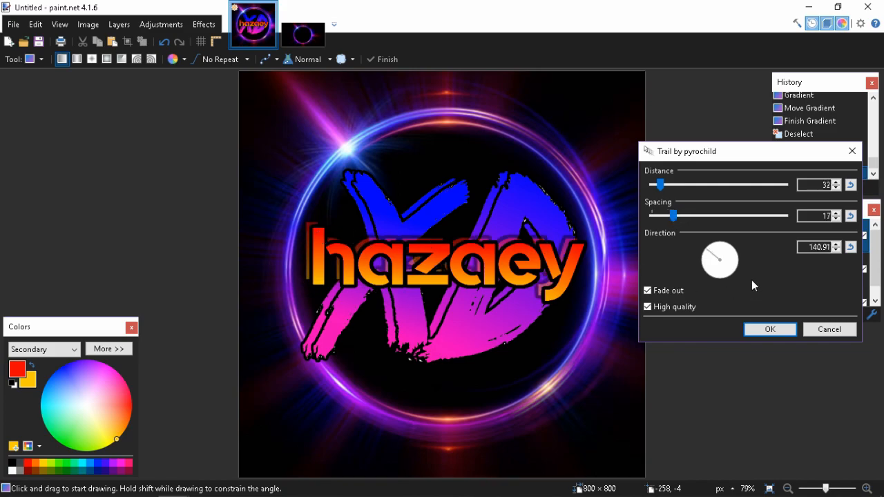
left_click(770, 329)
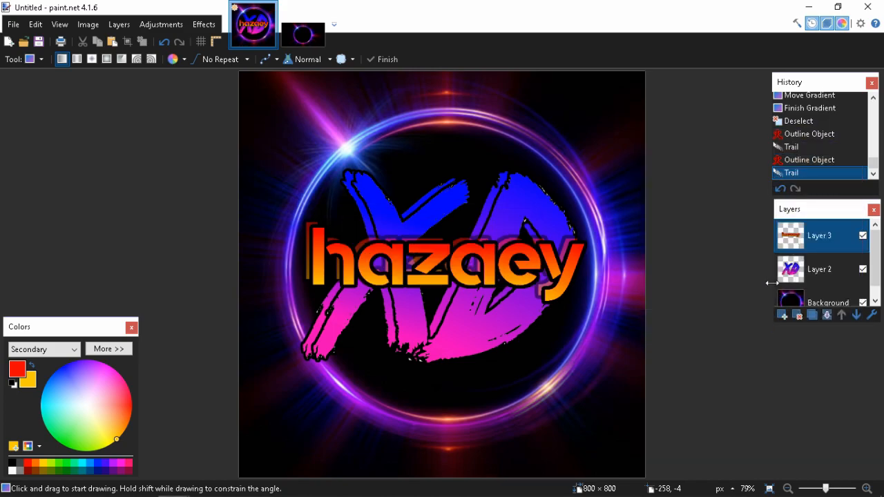